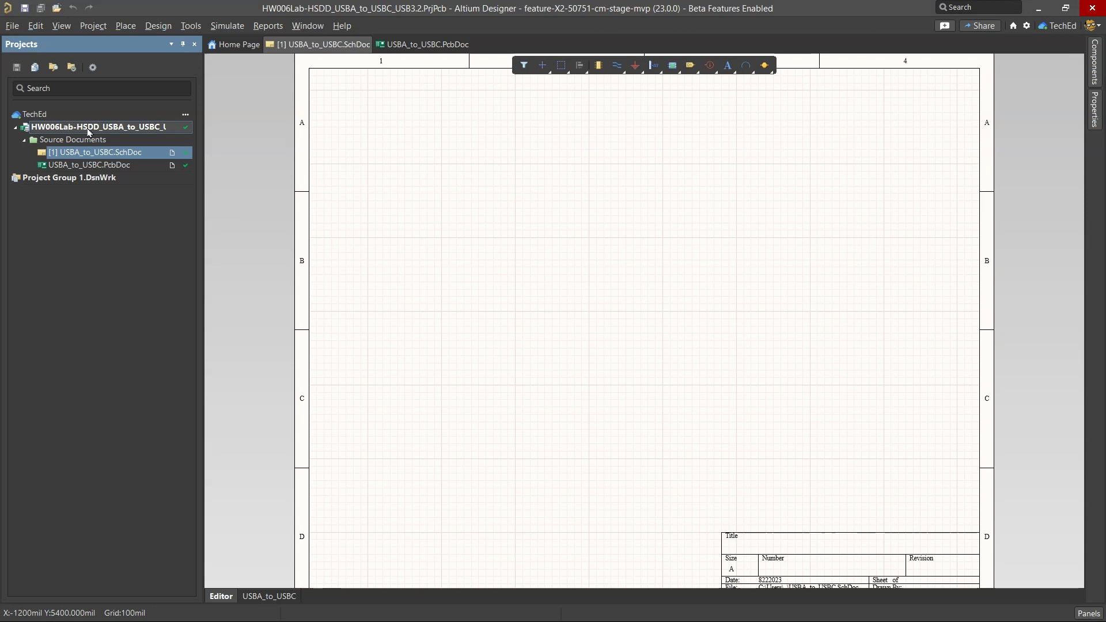
- Bring up the project's Add New to Project menu, then dismiss it without adding anything
{"action": "right_click", "coordinate": [89, 131]}
{"action": "mouse_move", "coordinate": [369, 156]}
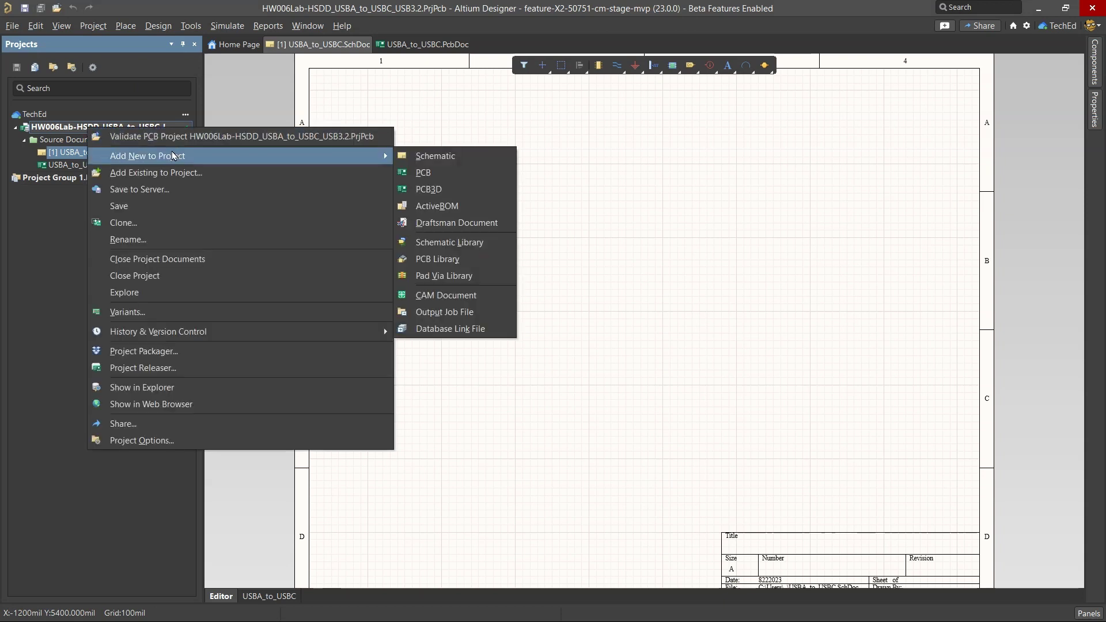
{"action": "left_click", "coordinate": [463, 242]}
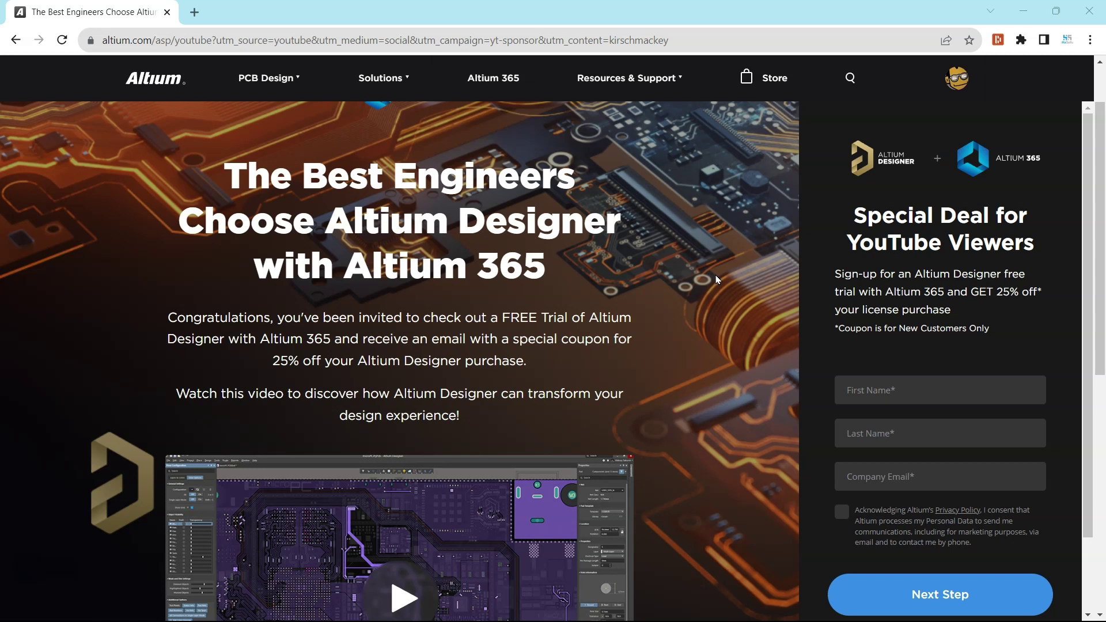
{"action": "scroll", "coordinate": [708, 335], "scroll_direction": "down", "scroll_amount": 1}
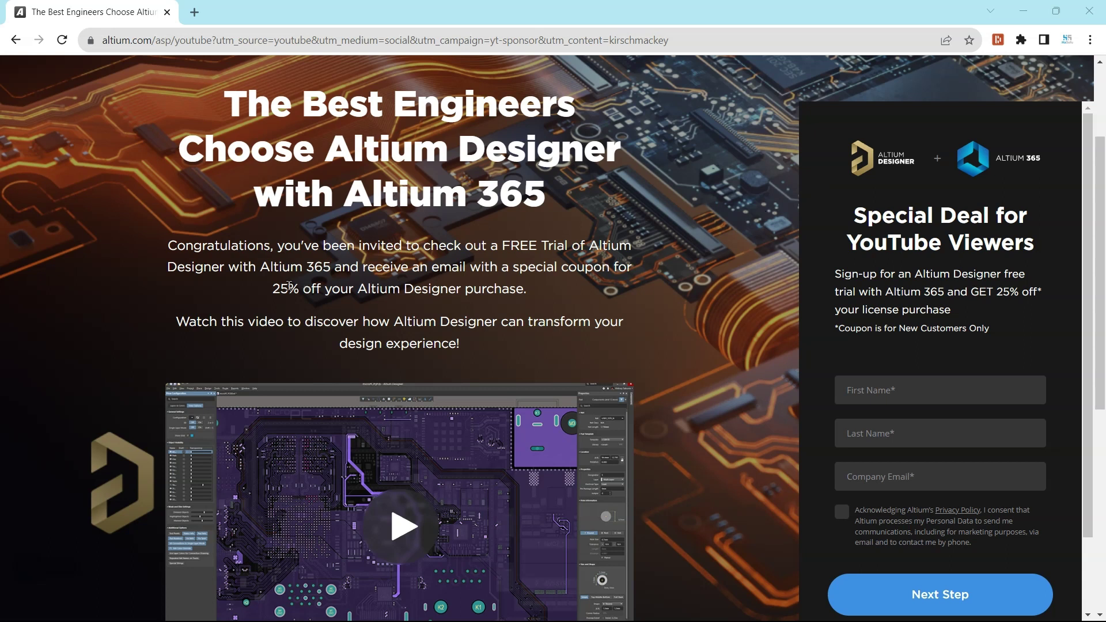
{"action": "scroll", "coordinate": [803, 297], "scroll_direction": "down", "scroll_amount": 1}
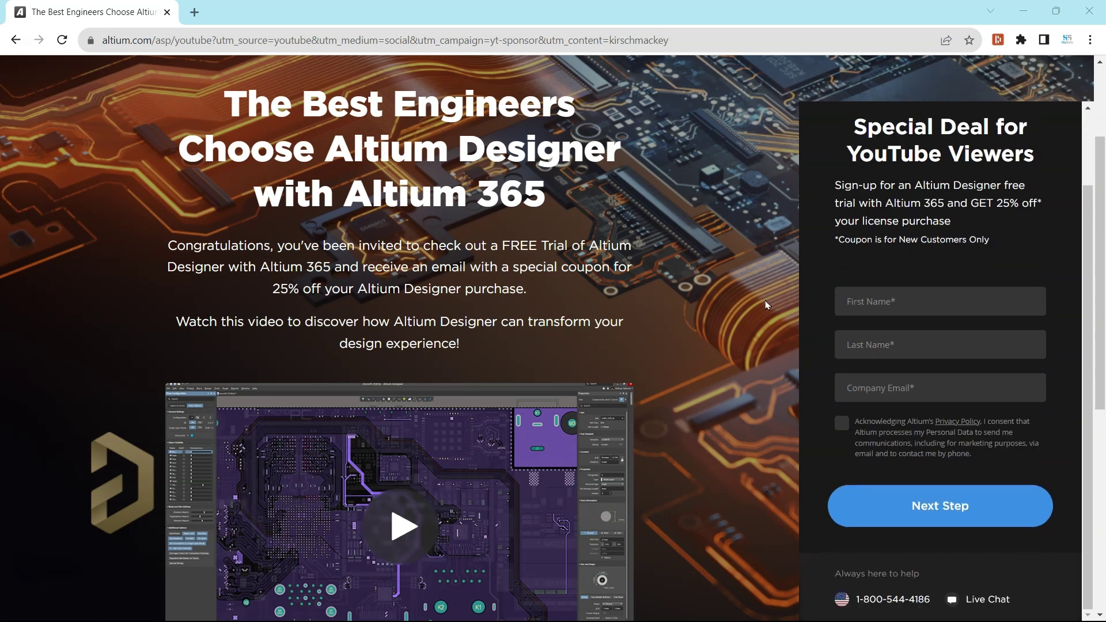
{"action": "scroll", "coordinate": [764, 309], "scroll_direction": "up", "scroll_amount": 2}
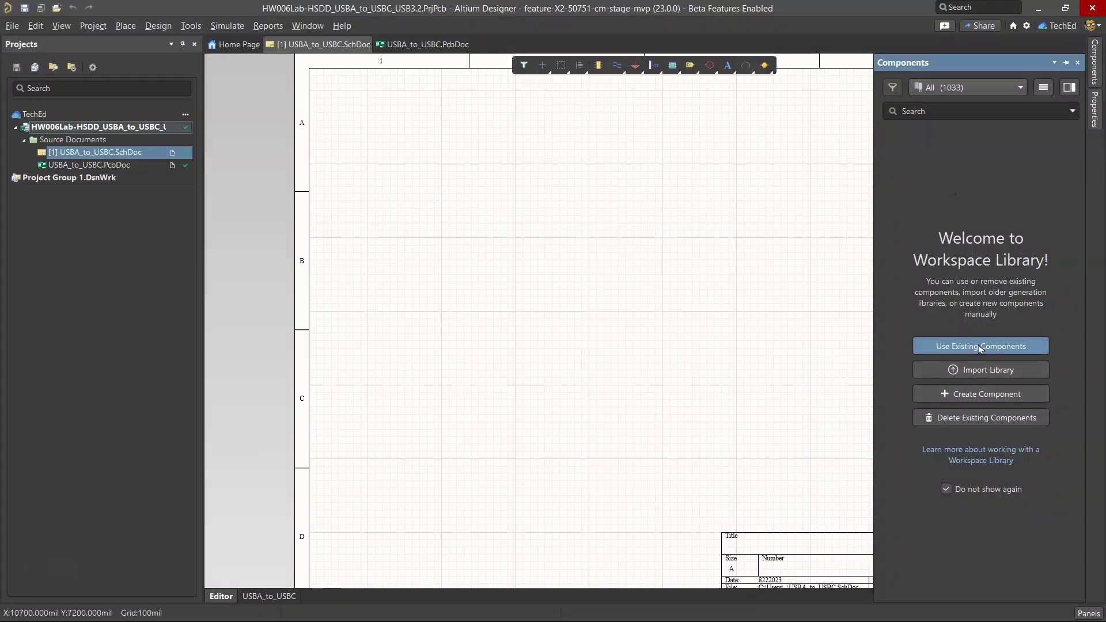
- Open the Manufacturer Part Search panel from the Panels list
{"action": "left_click", "coordinate": [974, 91]}
{"action": "left_click", "coordinate": [967, 89]}
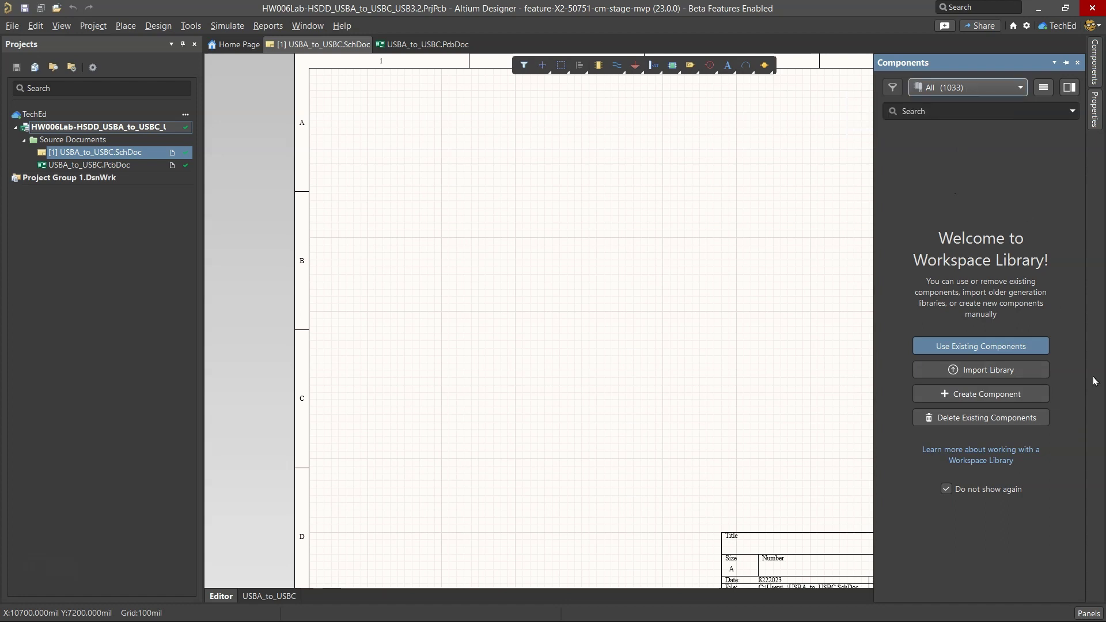
{"action": "left_click", "coordinate": [1085, 614]}
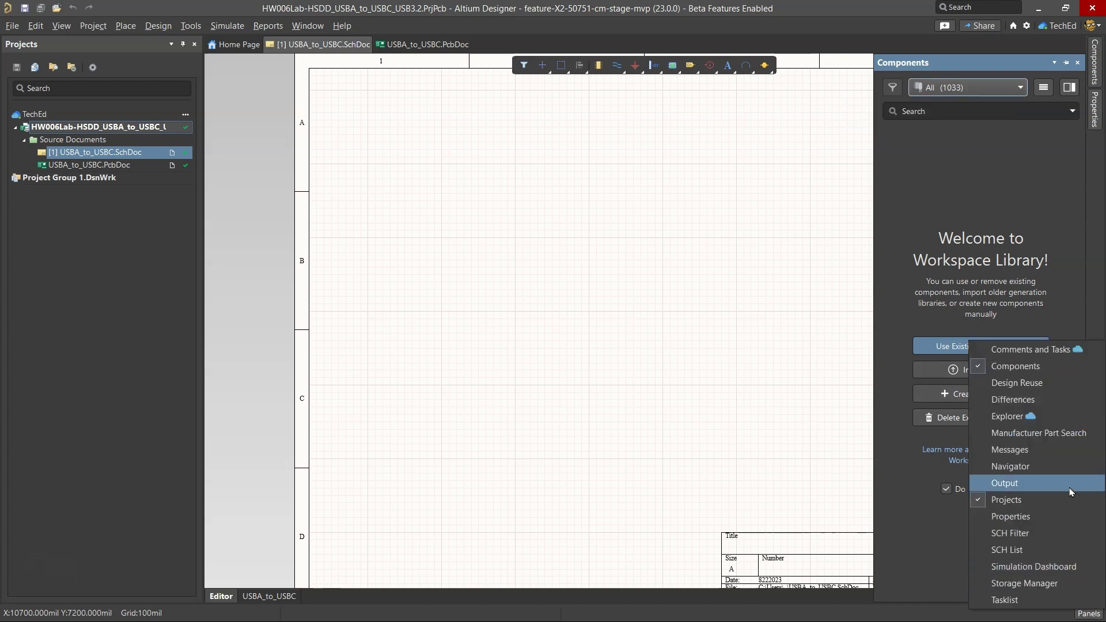
{"action": "left_click", "coordinate": [1067, 436]}
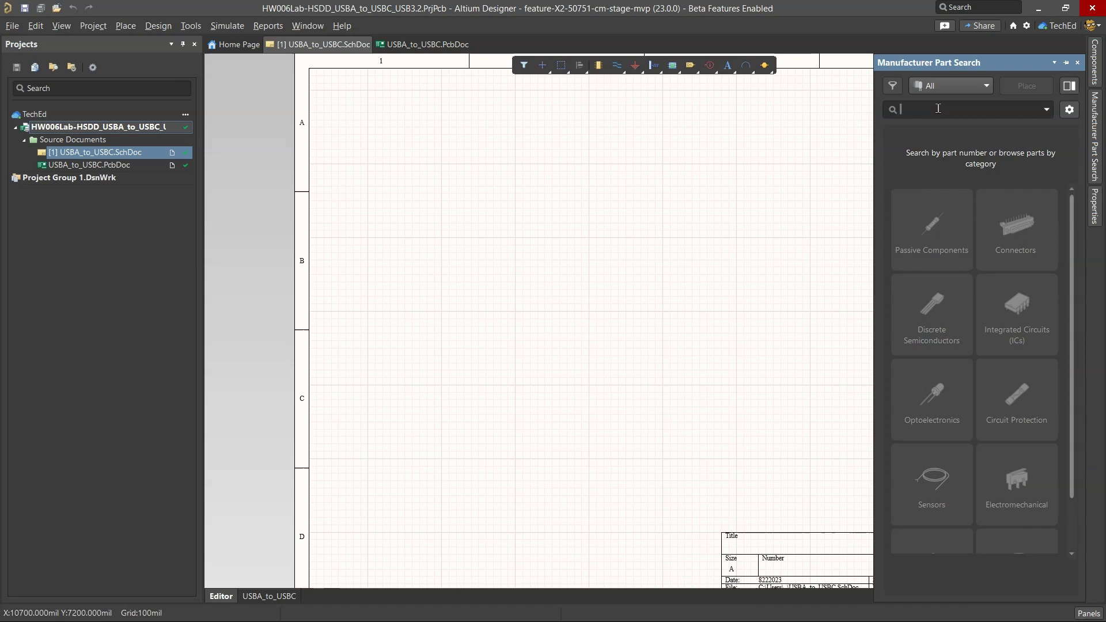
- Copy part number CL05A104MP5NNNC from BOM cell G3 and switch to Octopart
{"action": "mouse_move", "coordinate": [597, 619]}
{"action": "left_click", "coordinate": [489, 605]}
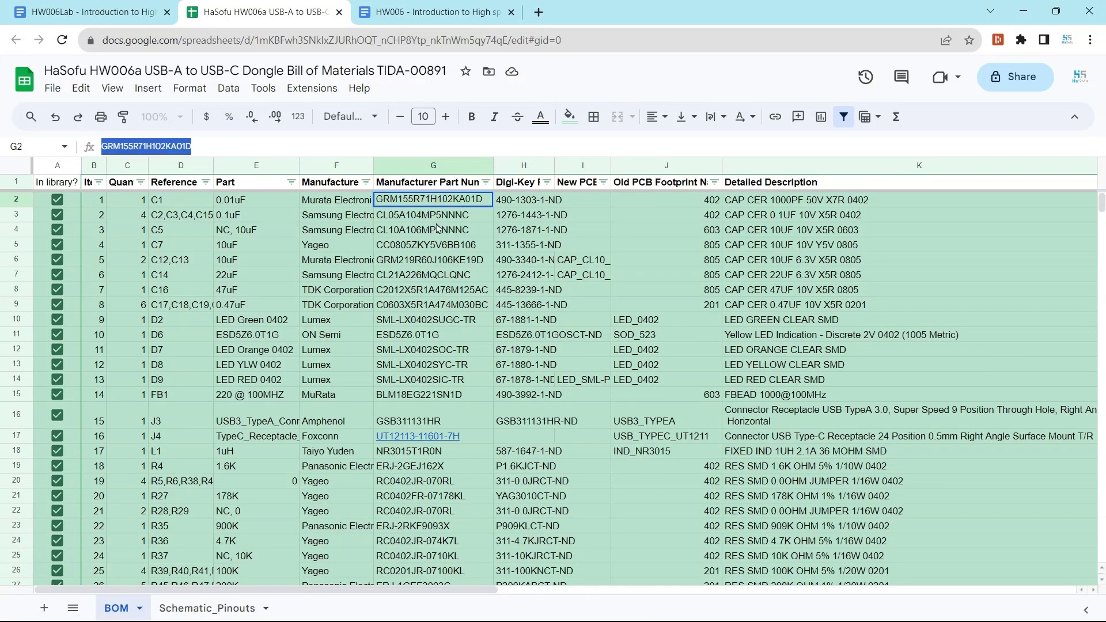
{"action": "key", "text": "Down"}
{"action": "key", "text": "ctrl+c"}
{"action": "key", "text": "alt+Tab"}
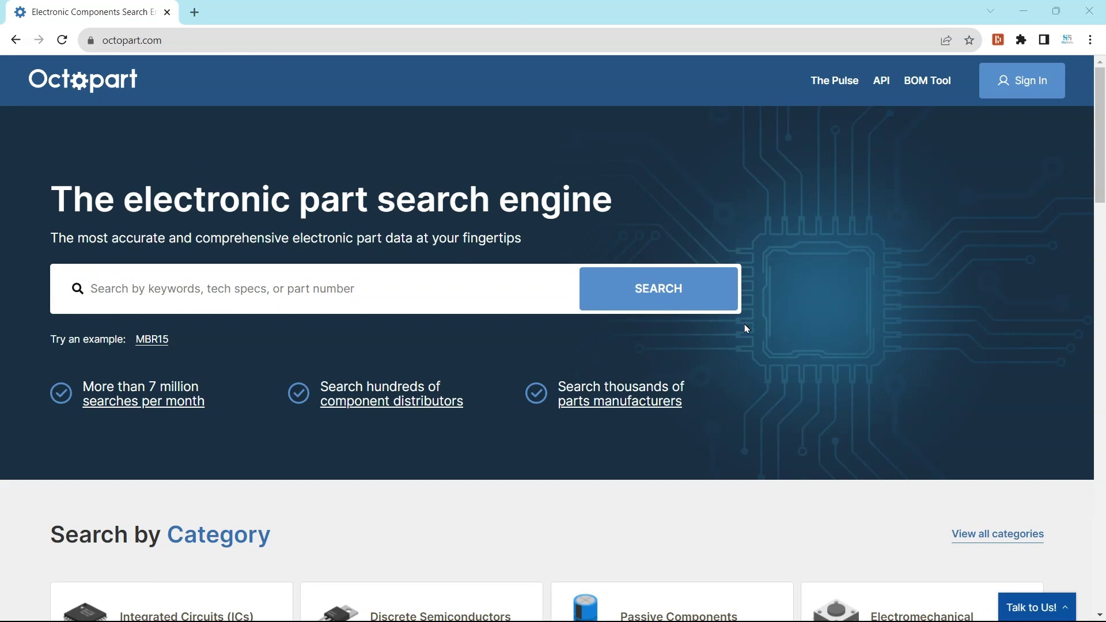
- Browse Octopart's Discrete Semiconductors > Diodes > Rectifier Diodes listing
{"action": "scroll", "coordinate": [746, 328], "scroll_direction": "down", "scroll_amount": 3}
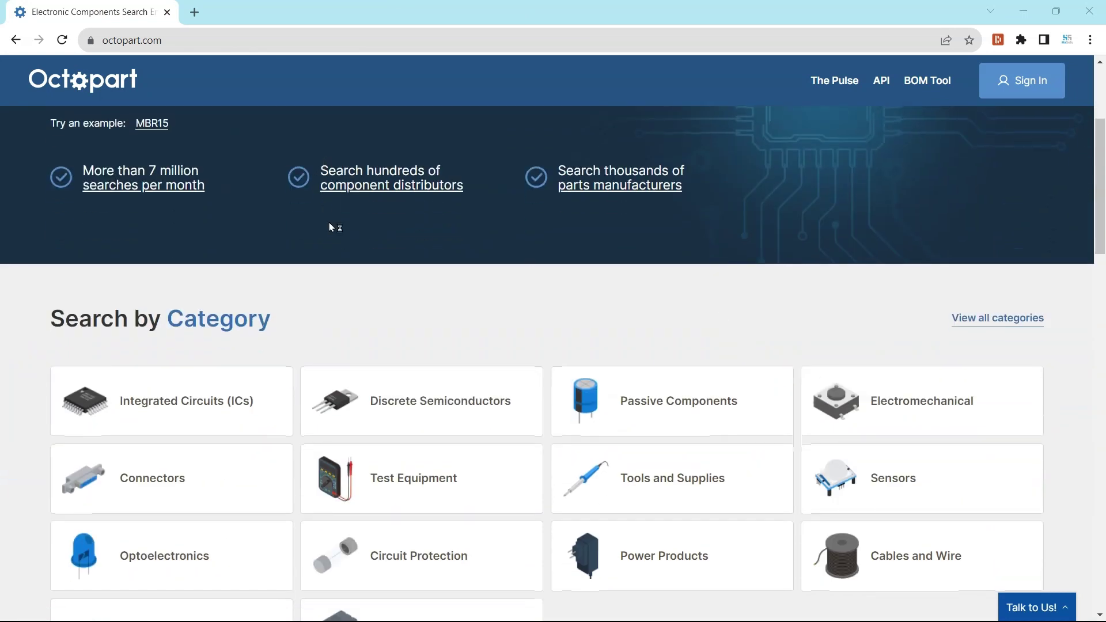
{"action": "scroll", "coordinate": [464, 296], "scroll_direction": "down", "scroll_amount": 2}
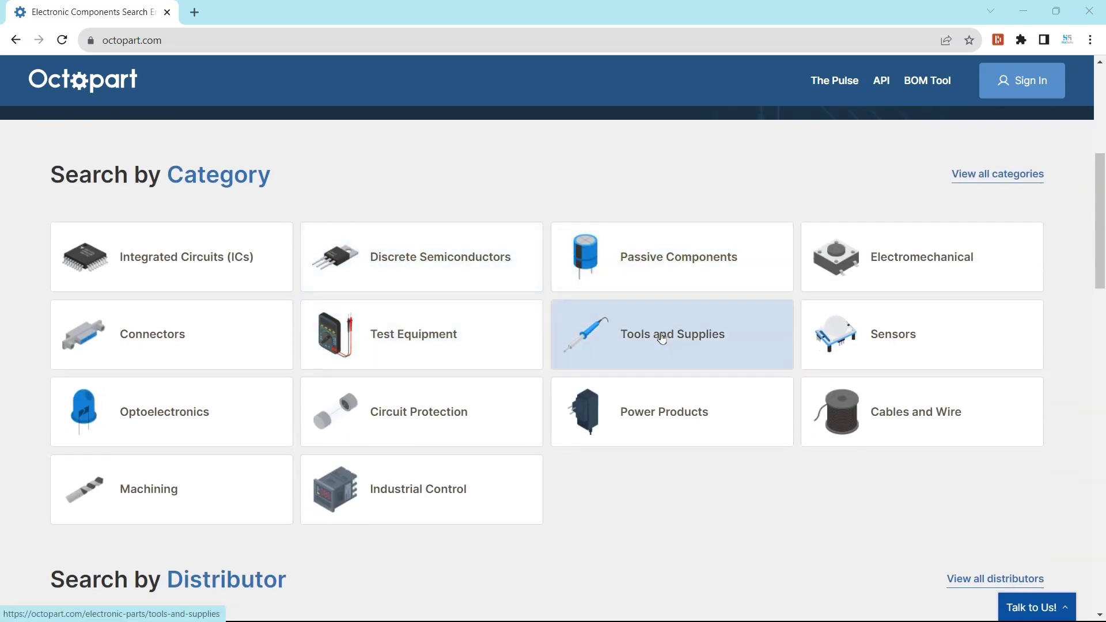
{"action": "left_click", "coordinate": [419, 257]}
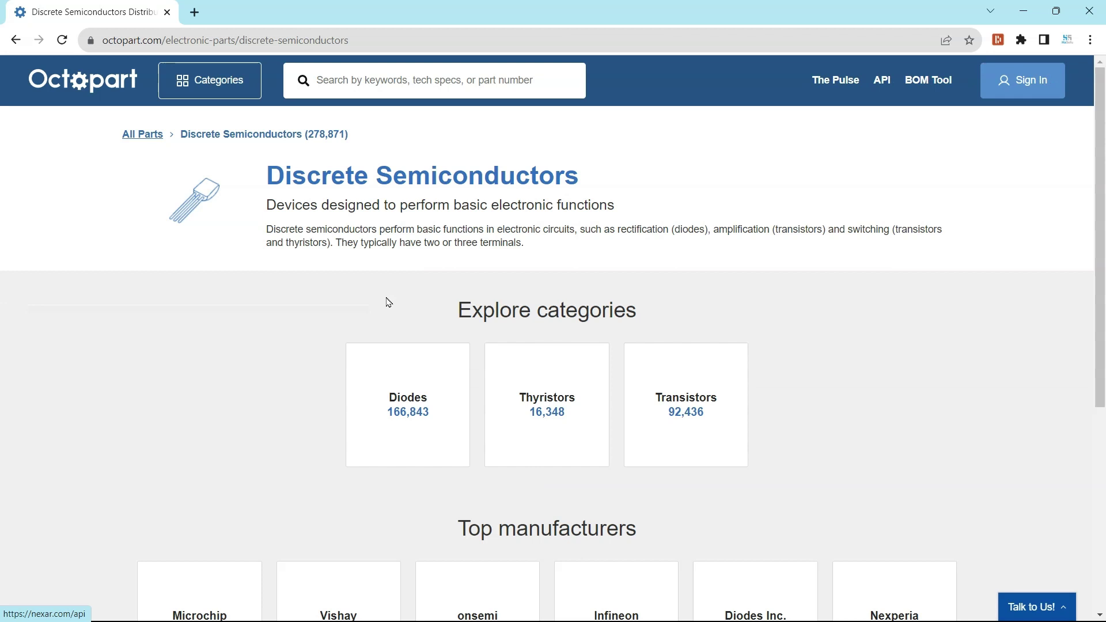
{"action": "scroll", "coordinate": [490, 346], "scroll_direction": "down", "scroll_amount": 4}
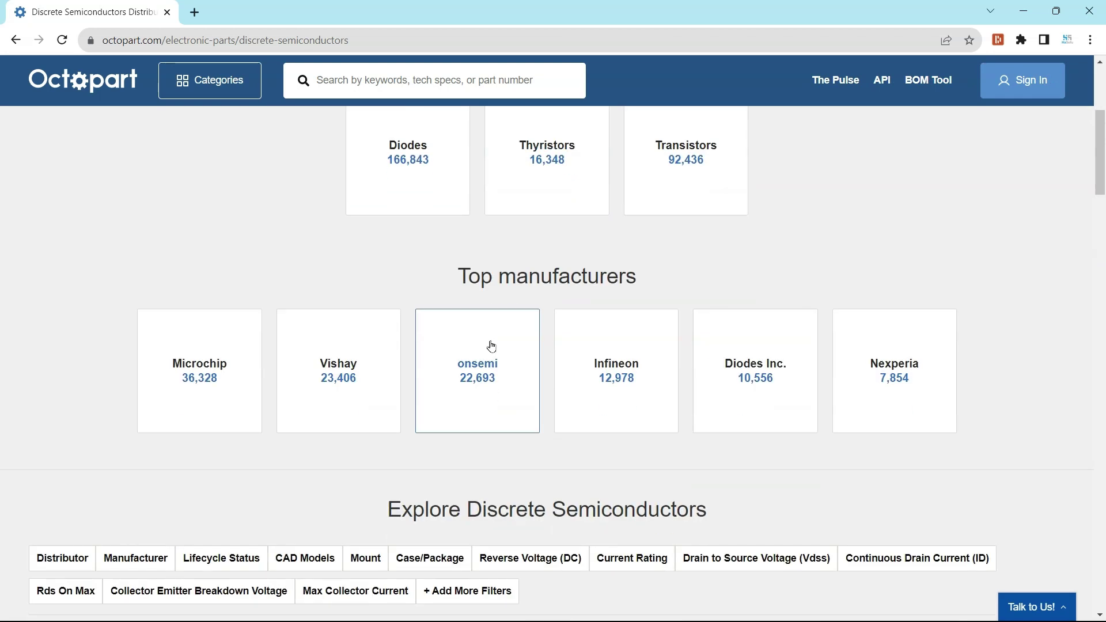
{"action": "left_click", "coordinate": [432, 153]}
{"action": "scroll", "coordinate": [534, 315], "scroll_direction": "down", "scroll_amount": 1}
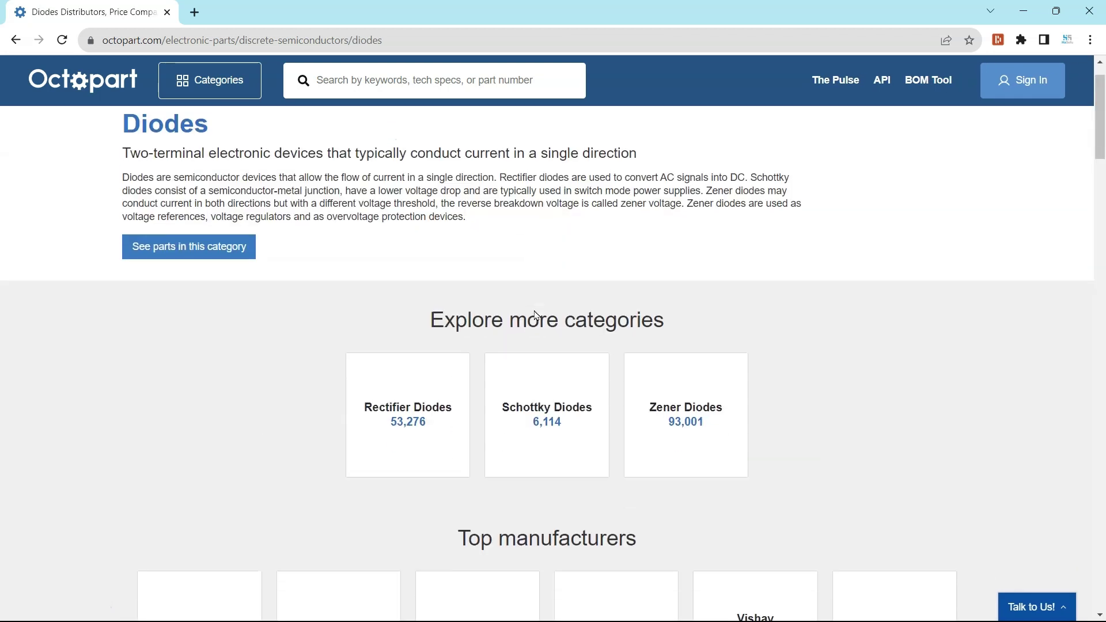
{"action": "scroll", "coordinate": [535, 315], "scroll_direction": "down", "scroll_amount": 5}
{"action": "scroll", "coordinate": [530, 315], "scroll_direction": "up", "scroll_amount": 2}
{"action": "left_click", "coordinate": [405, 251]}
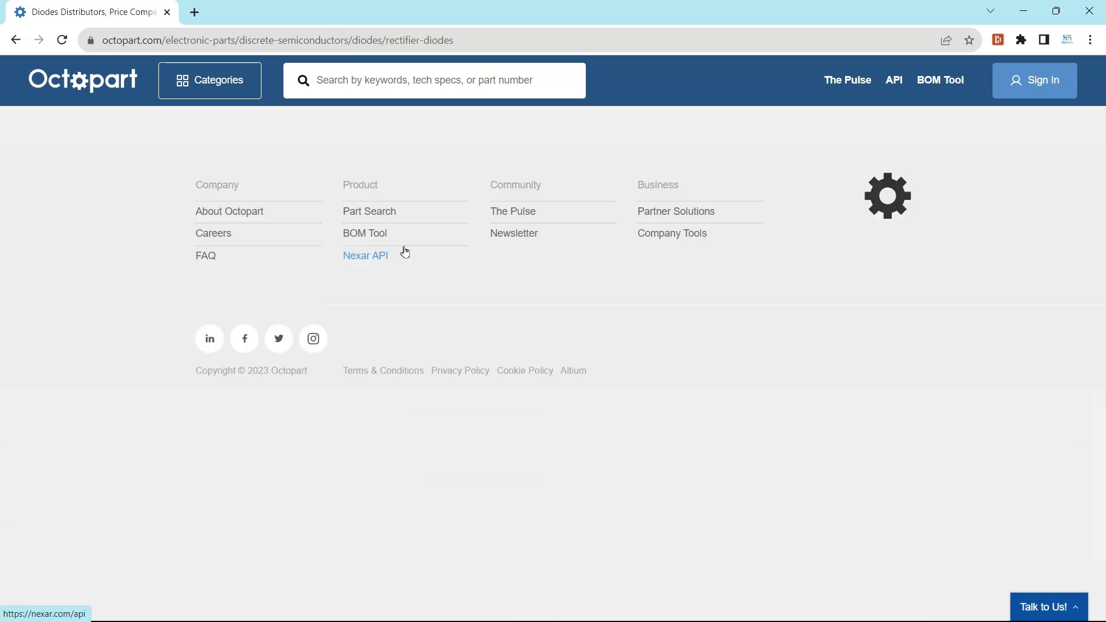
- Look over the 1N4148-TAP Mouser page, then return to the Rectifier Diodes results
{"action": "scroll", "coordinate": [363, 284], "scroll_direction": "down", "scroll_amount": 6}
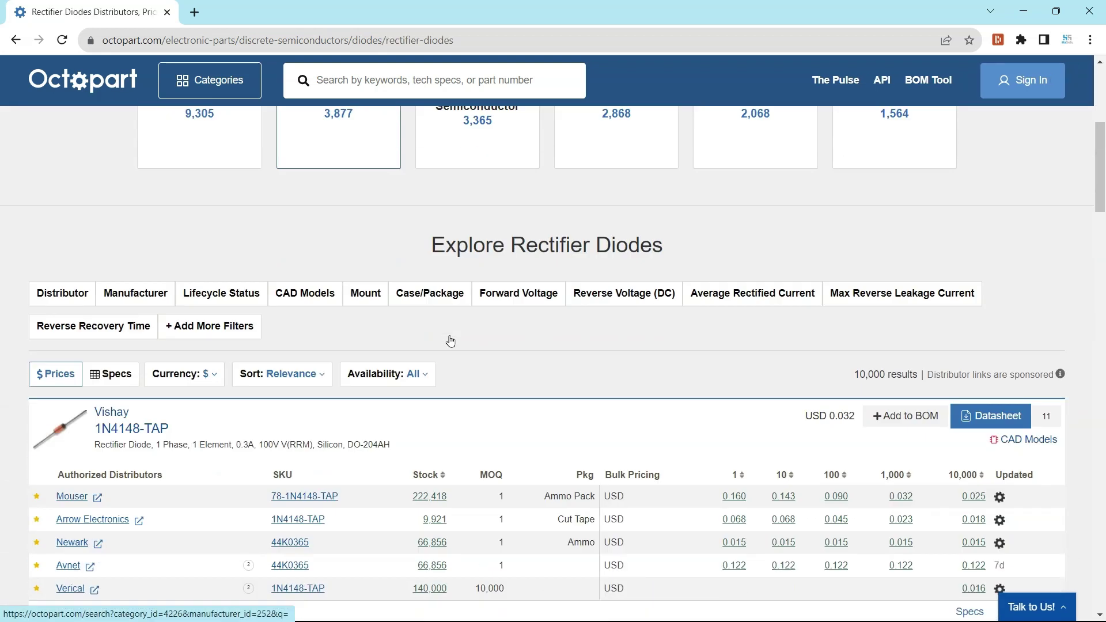
{"action": "scroll", "coordinate": [450, 340], "scroll_direction": "down", "scroll_amount": 7}
{"action": "scroll", "coordinate": [210, 281], "scroll_direction": "up", "scroll_amount": 3}
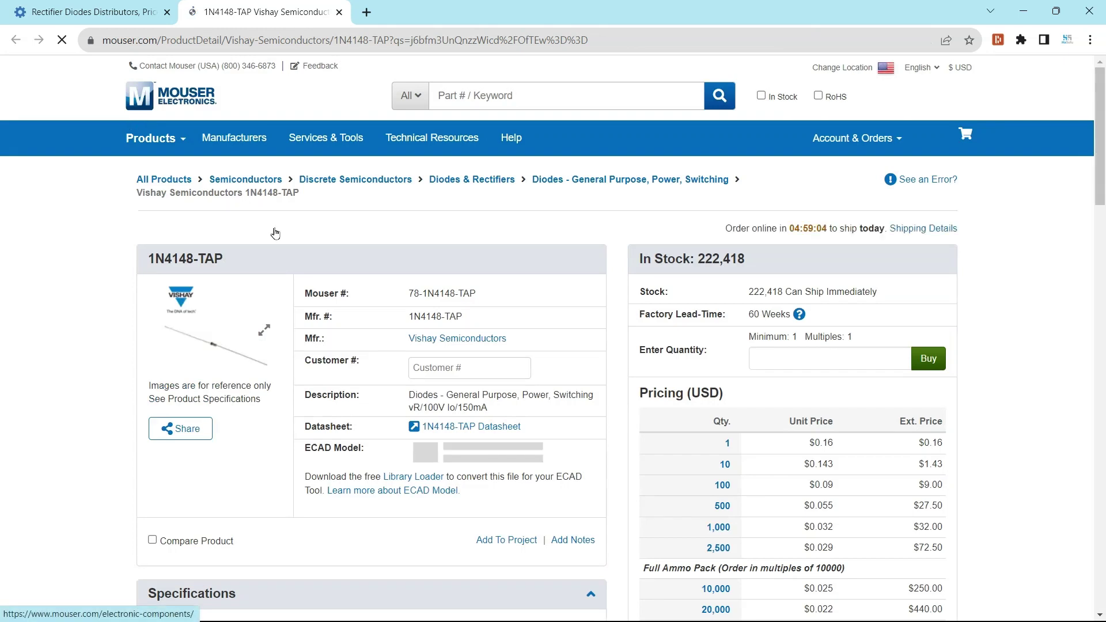
{"action": "scroll", "coordinate": [358, 301], "scroll_direction": "down", "scroll_amount": 5}
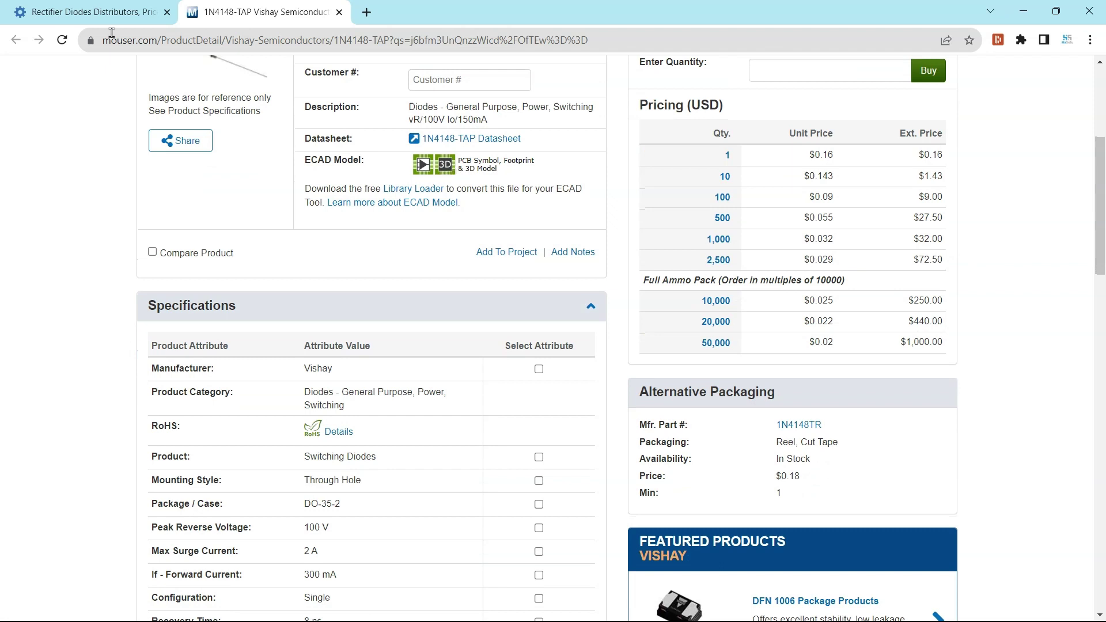
{"action": "left_click", "coordinate": [94, 18]}
{"action": "scroll", "coordinate": [444, 451], "scroll_direction": "down", "scroll_amount": 3}
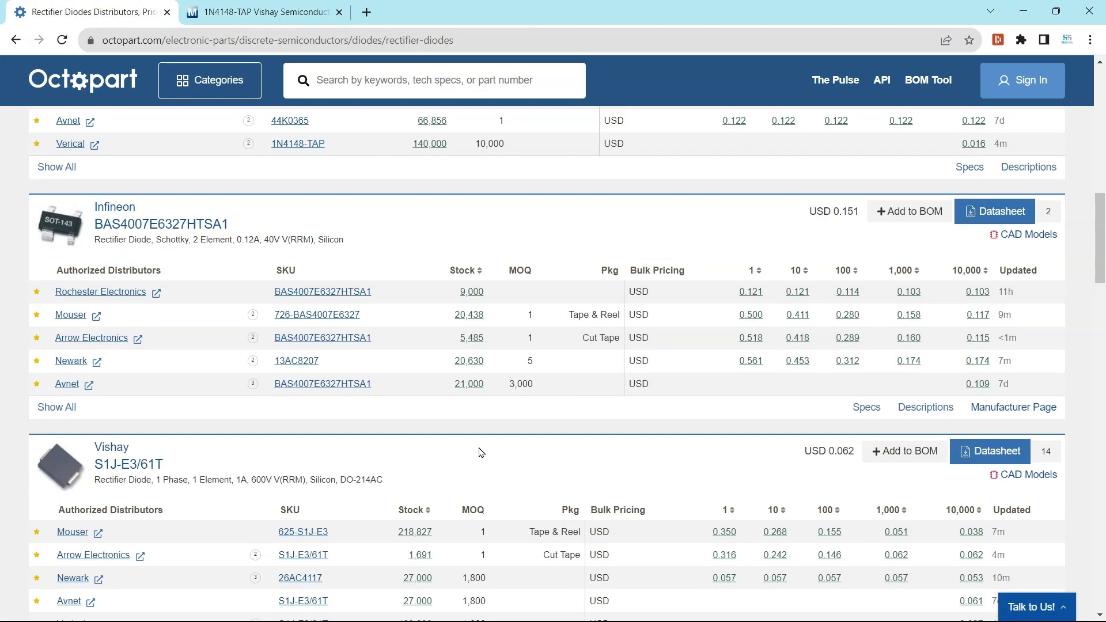
{"action": "scroll", "coordinate": [481, 452], "scroll_direction": "down", "scroll_amount": 5}
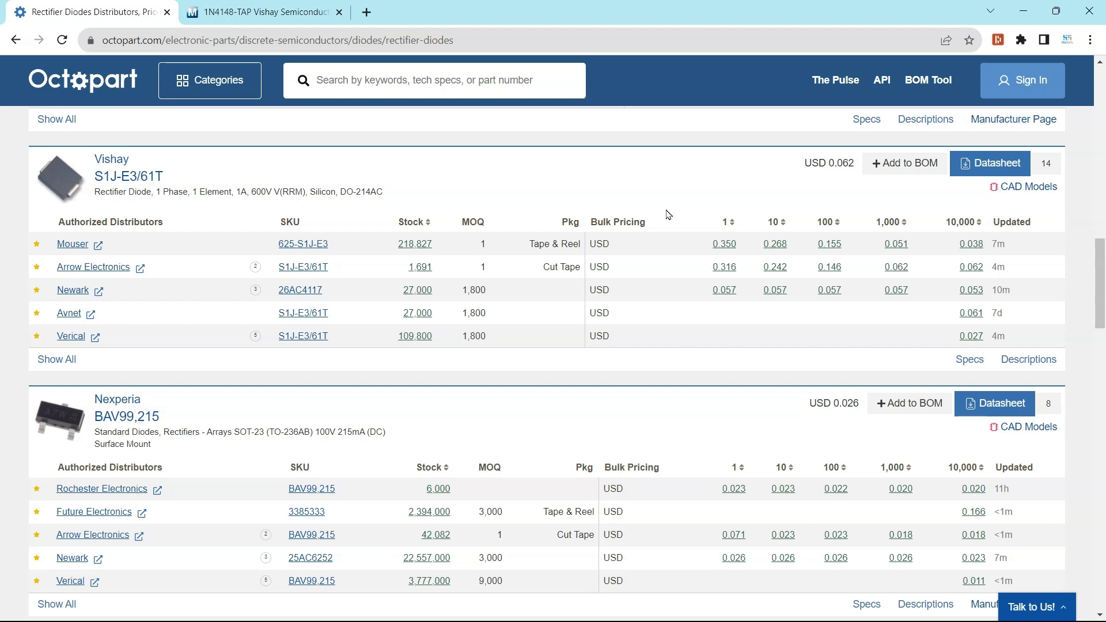
{"action": "scroll", "coordinate": [668, 214], "scroll_direction": "up", "scroll_amount": 4}
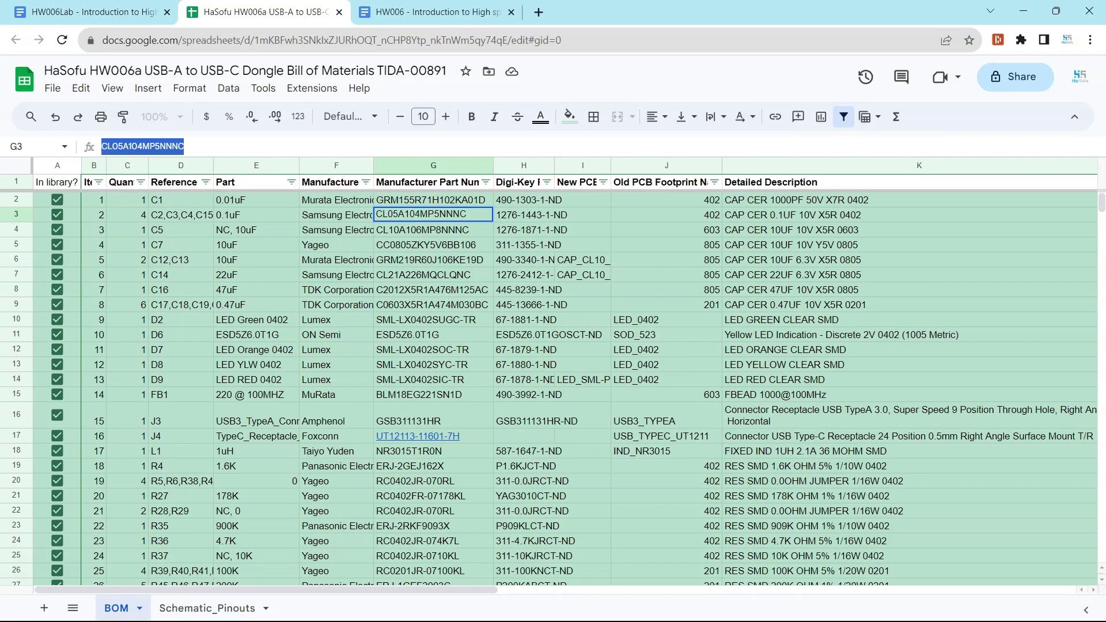
- Search Manufacturer Part Search for the pasted part number CL05A104MP5NNNC
{"action": "left_click", "coordinate": [1023, 10]}
{"action": "left_click", "coordinate": [966, 105]}
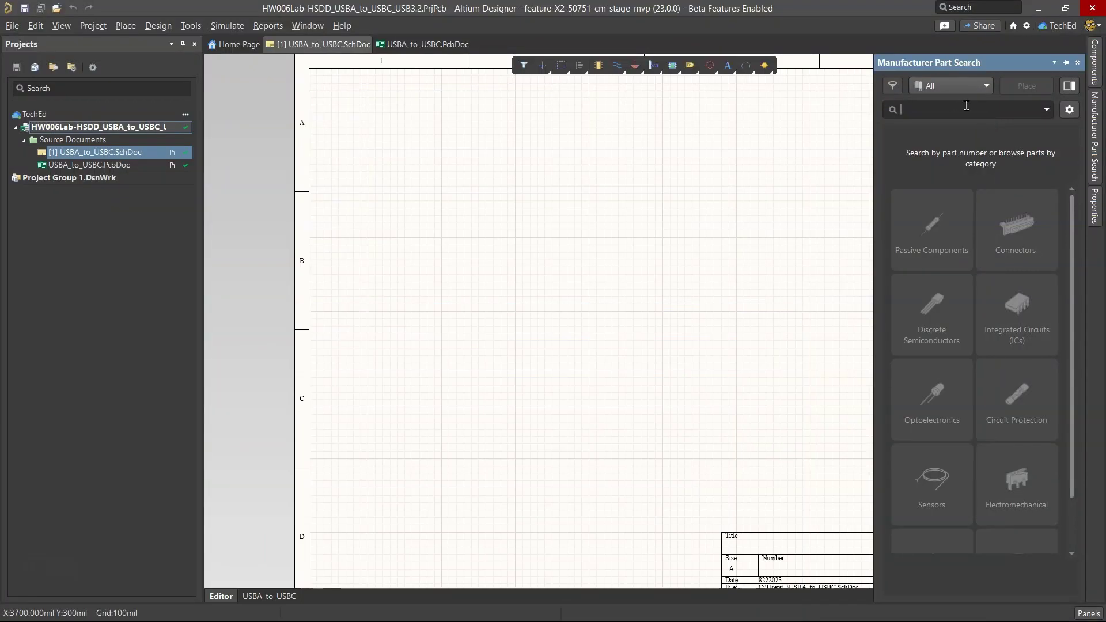
{"action": "key", "text": "ctrl+v"}
{"action": "key", "text": "Return"}
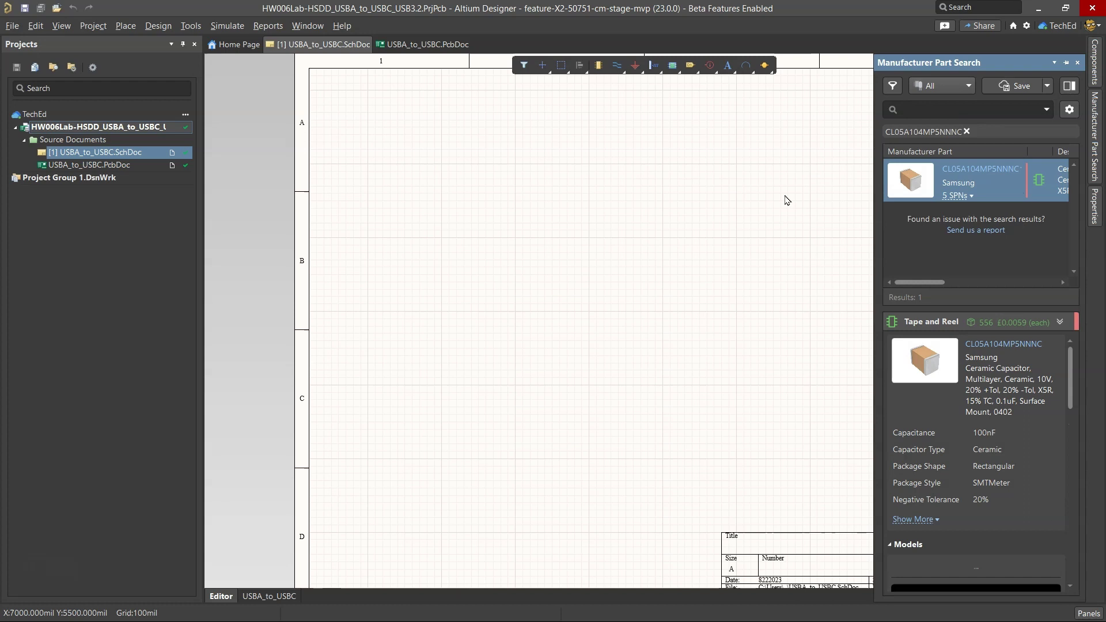
- Widen the results and expand the Samsung capacitor's Newark and Farnell supplier listings
{"action": "left_click_drag", "start_coordinate": [875, 184], "coordinate": [656, 167]}
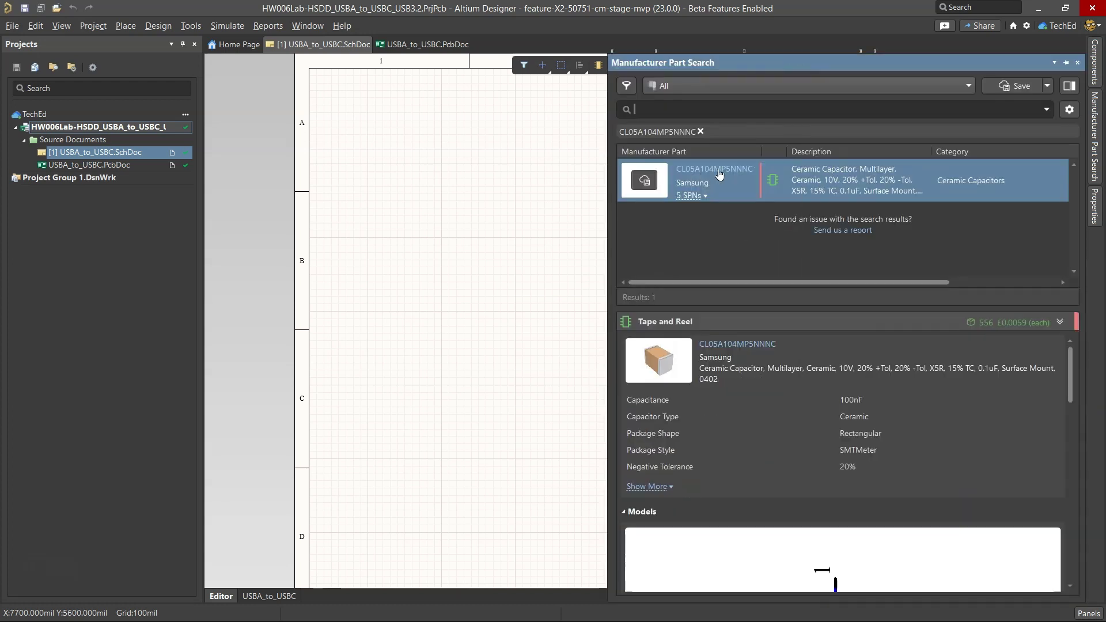
{"action": "left_click", "coordinate": [704, 196]}
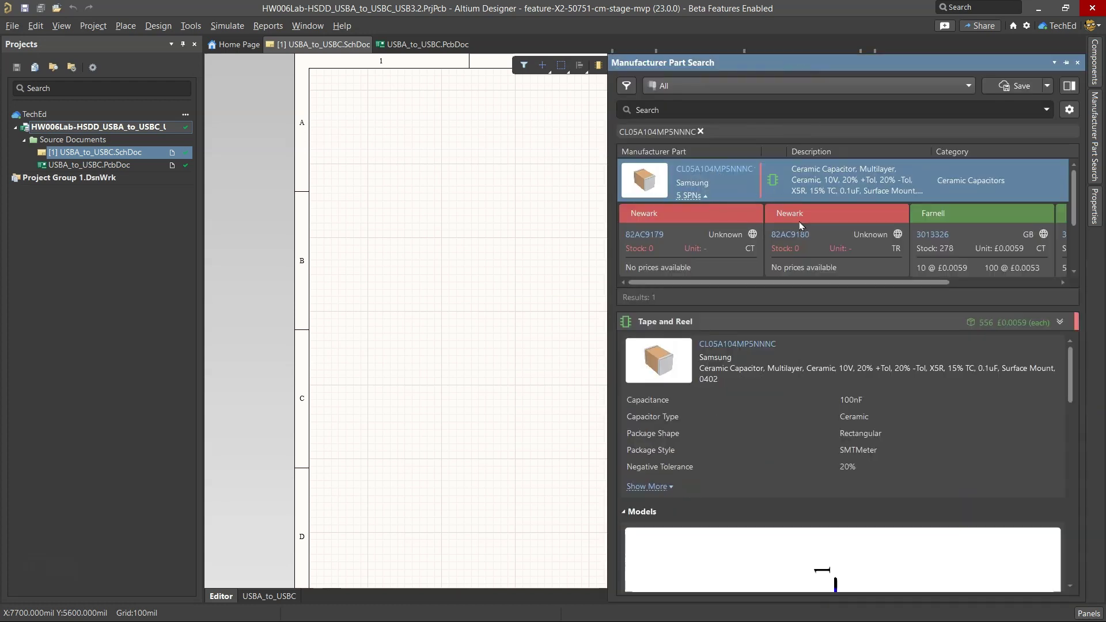
{"action": "right_click", "coordinate": [965, 256]}
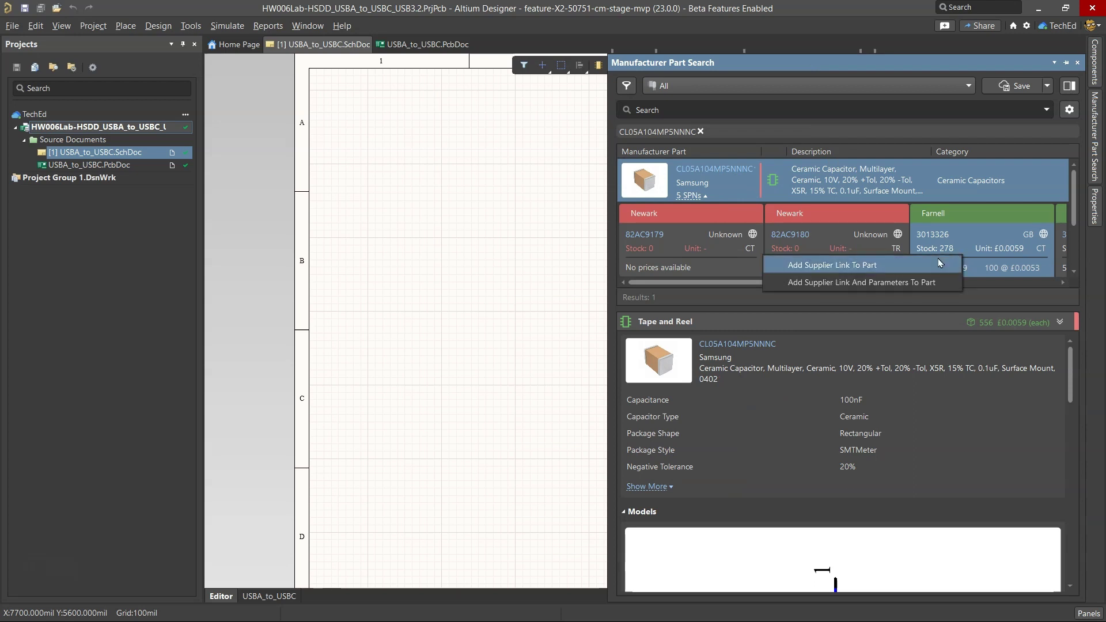
{"action": "key", "text": "Escape"}
{"action": "right_click", "coordinate": [845, 173]}
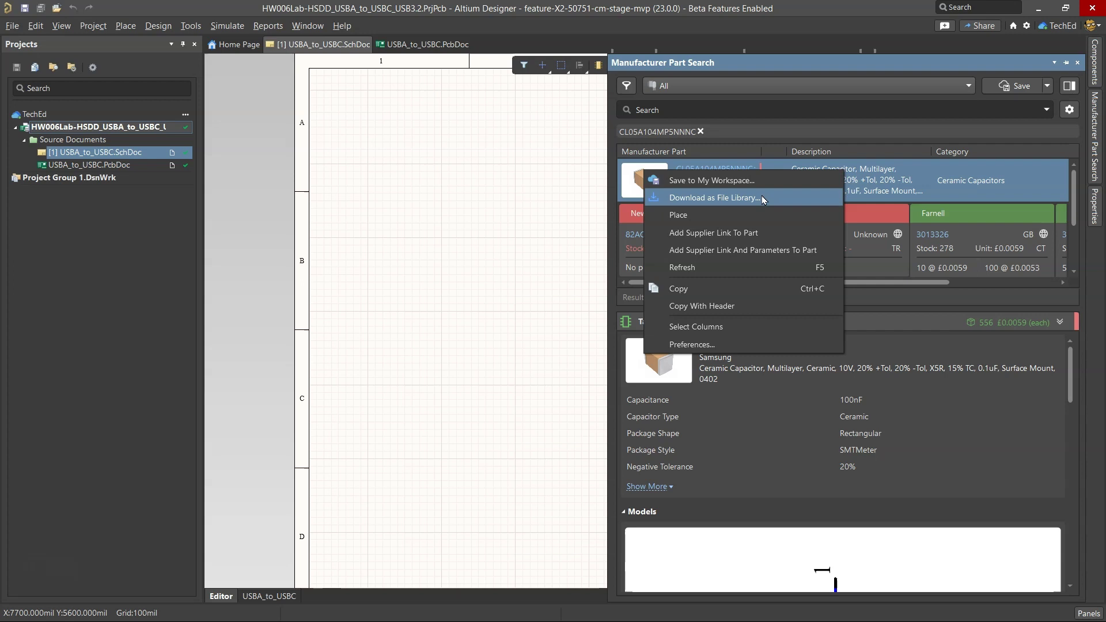
- Save the Samsung part to the workspace as a new Capacitors-category component
{"action": "left_click", "coordinate": [769, 180]}
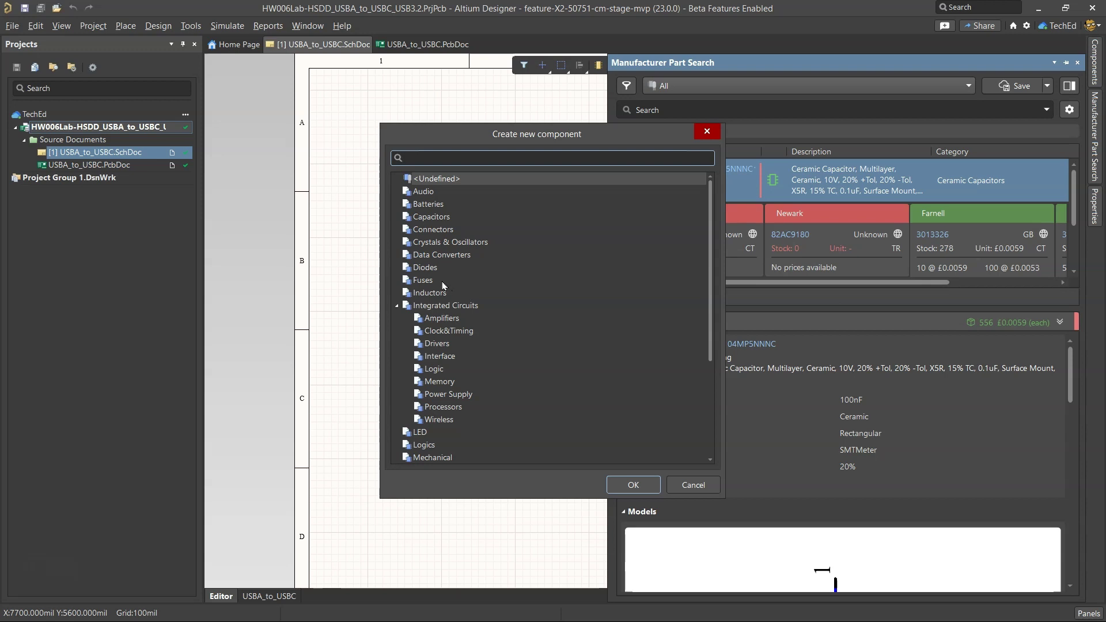
{"action": "left_click", "coordinate": [429, 219]}
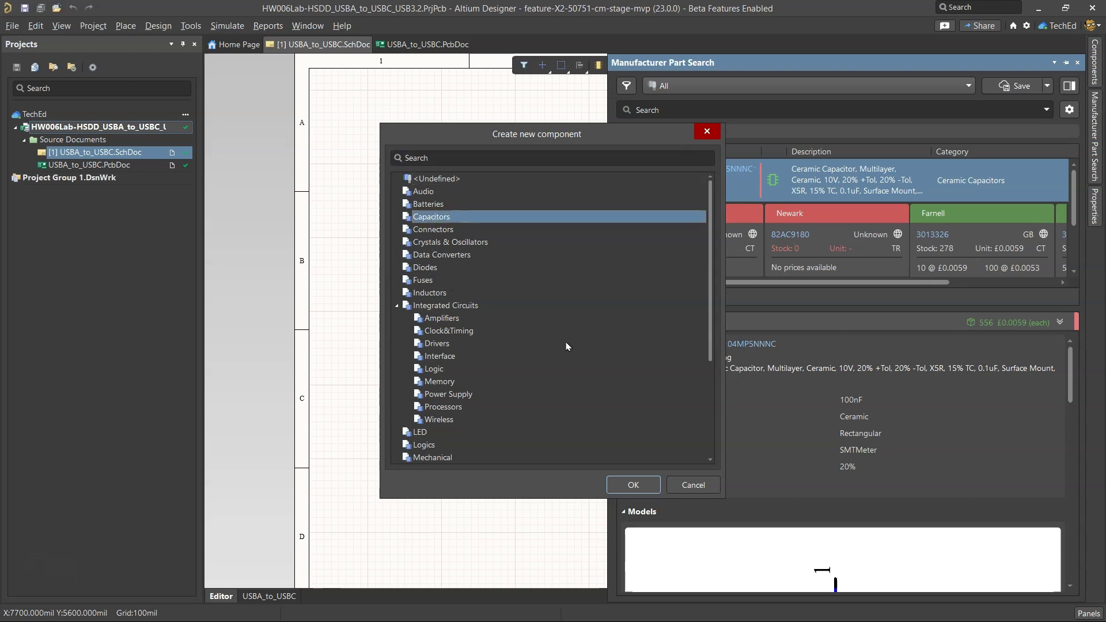
{"action": "left_click", "coordinate": [633, 485]}
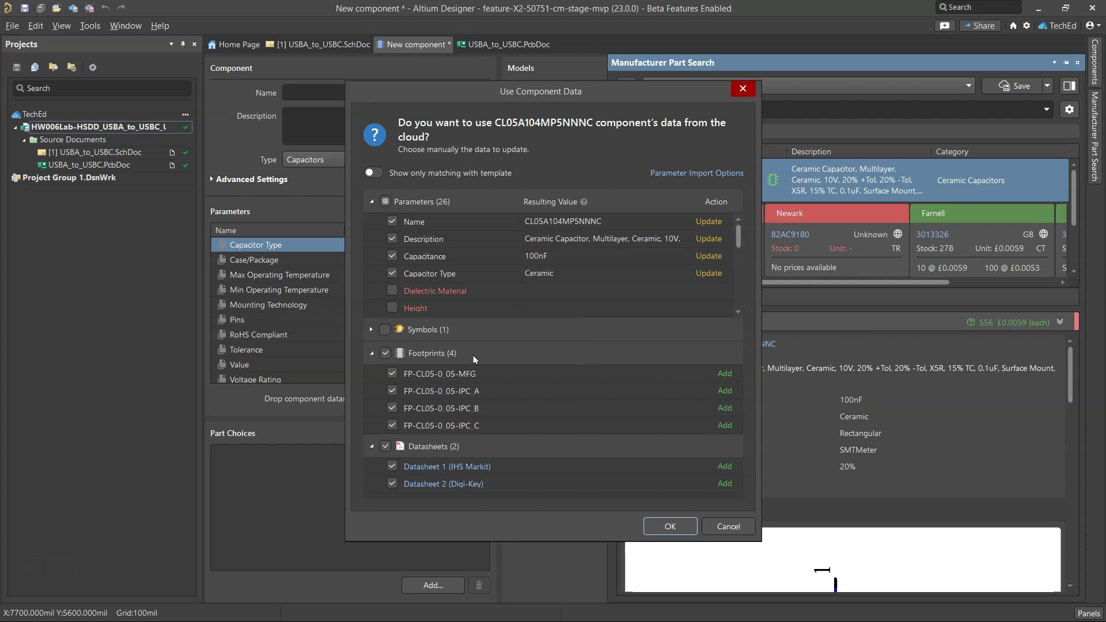
- Leave the cloud symbol out of the imported component data
{"action": "left_click", "coordinate": [371, 330]}
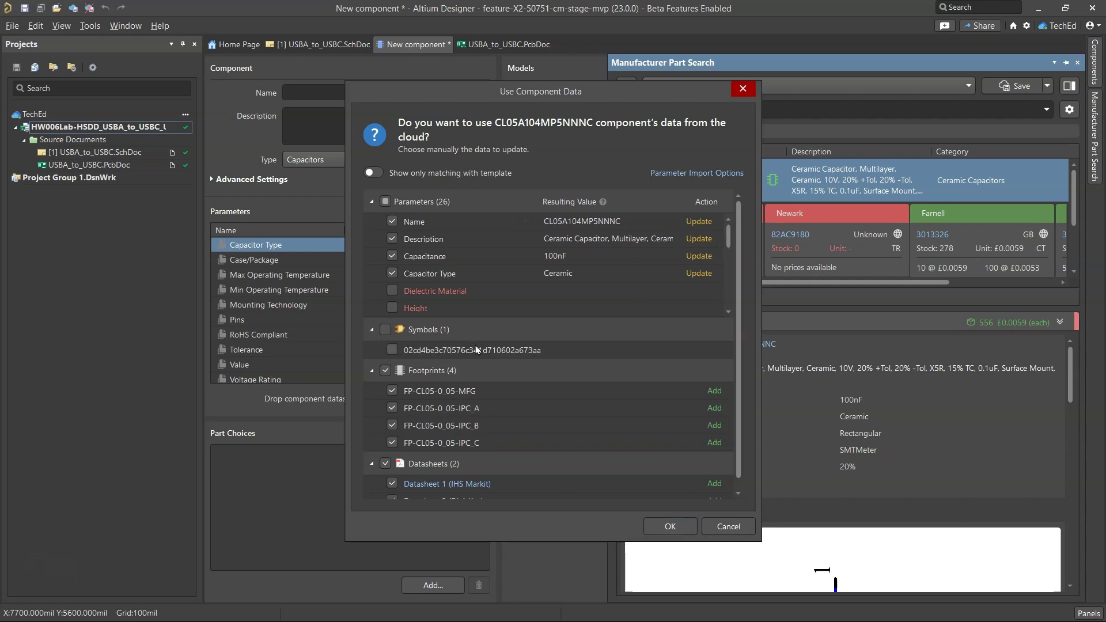
{"action": "left_click", "coordinate": [385, 329]}
{"action": "left_click", "coordinate": [386, 329]}
{"action": "scroll", "coordinate": [596, 424], "scroll_direction": "down", "scroll_amount": 1}
{"action": "scroll", "coordinate": [653, 382], "scroll_direction": "up", "scroll_amount": 1}
{"action": "mouse_move", "coordinate": [728, 236]}
{"action": "left_mouse_down"}
{"action": "mouse_move", "coordinate": [733, 299]}
{"action": "mouse_move", "coordinate": [725, 247]}
{"action": "mouse_move", "coordinate": [735, 224]}
{"action": "mouse_move", "coordinate": [737, 235]}
{"action": "left_mouse_up"}
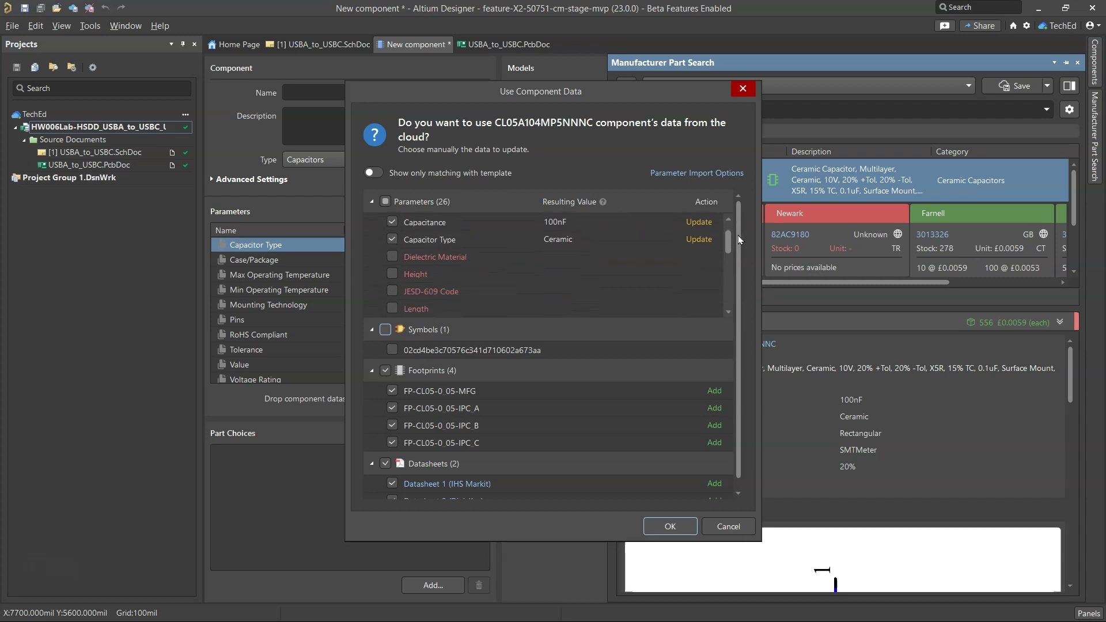
- Add the 0.5mm Height, 20% Negative/Positive Tolerance and 10V Rated DC Voltage parameters
{"action": "left_click", "coordinate": [392, 274]}
{"action": "left_click_drag", "start_coordinate": [729, 243], "coordinate": [732, 276]}
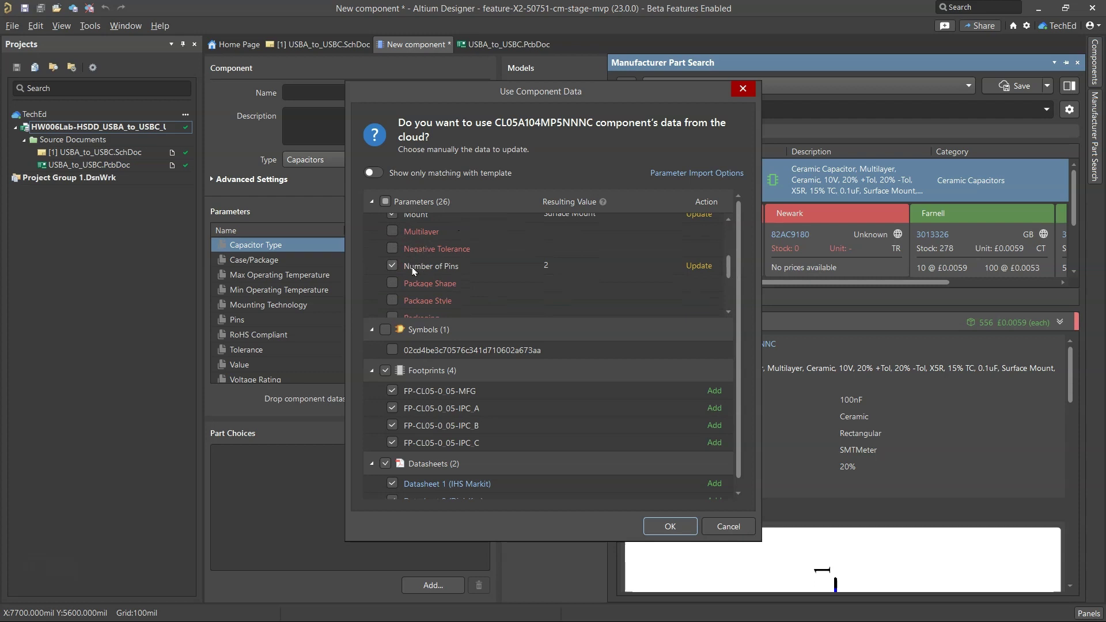
{"action": "mouse_move", "coordinate": [440, 245]}
{"action": "scroll", "coordinate": [467, 287], "scroll_direction": "down", "scroll_amount": 2}
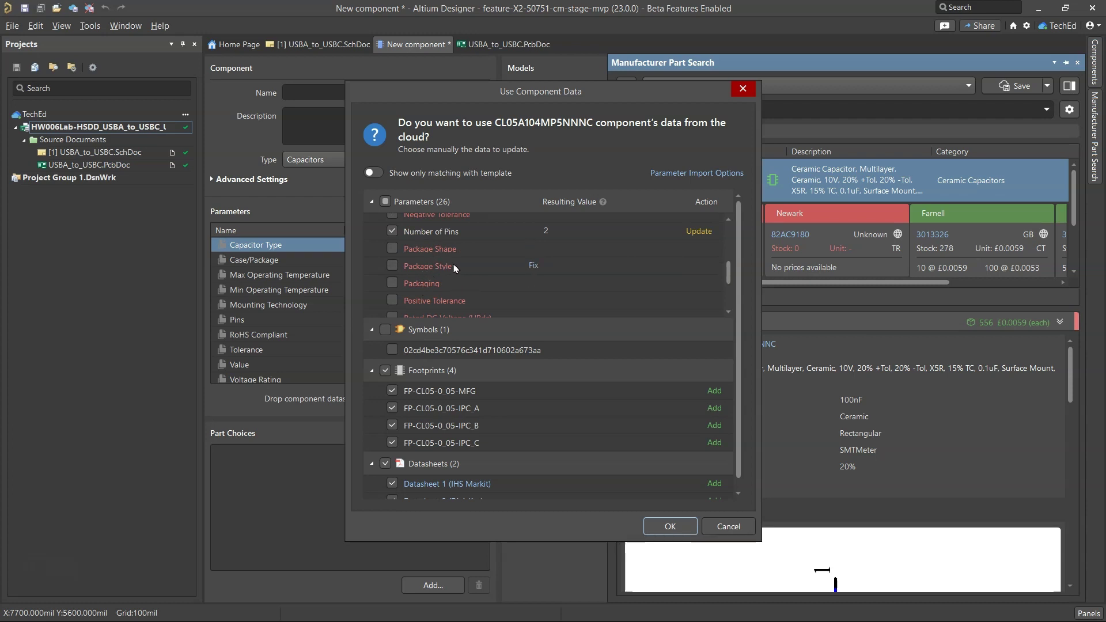
{"action": "scroll", "coordinate": [441, 266], "scroll_direction": "up", "scroll_amount": 2}
{"action": "left_click", "coordinate": [392, 248]}
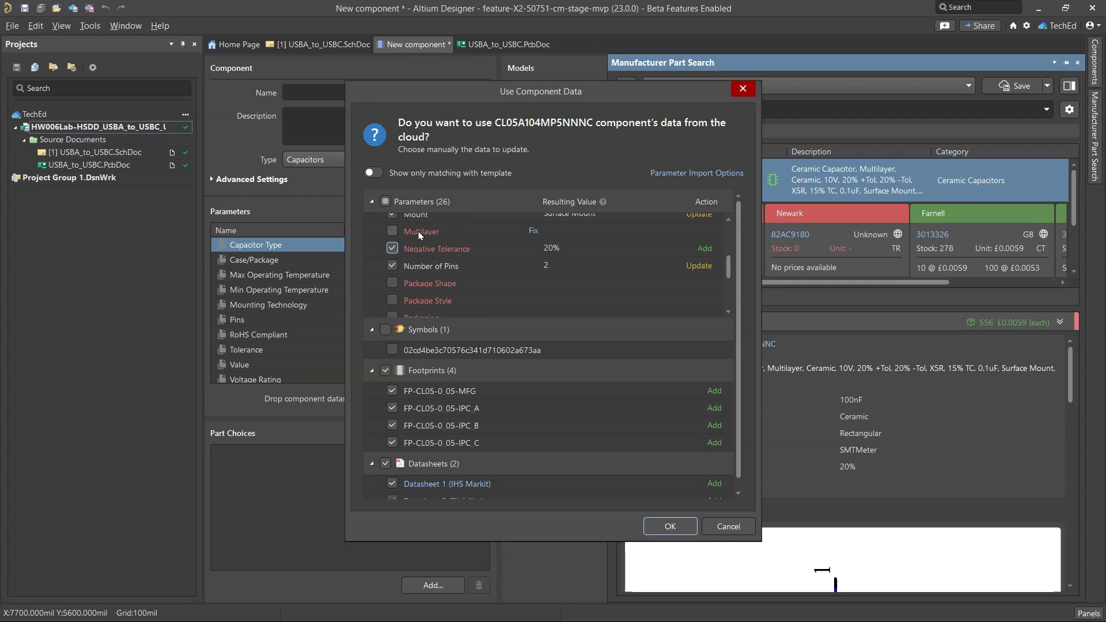
{"action": "scroll", "coordinate": [433, 285], "scroll_direction": "down", "scroll_amount": 1}
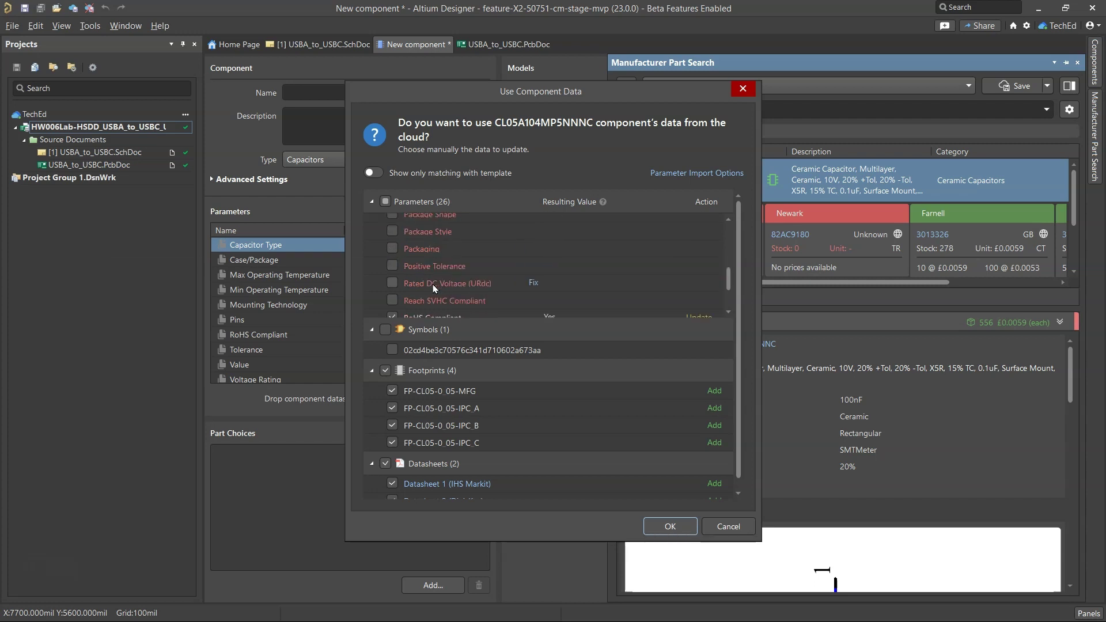
{"action": "left_click", "coordinate": [393, 266]}
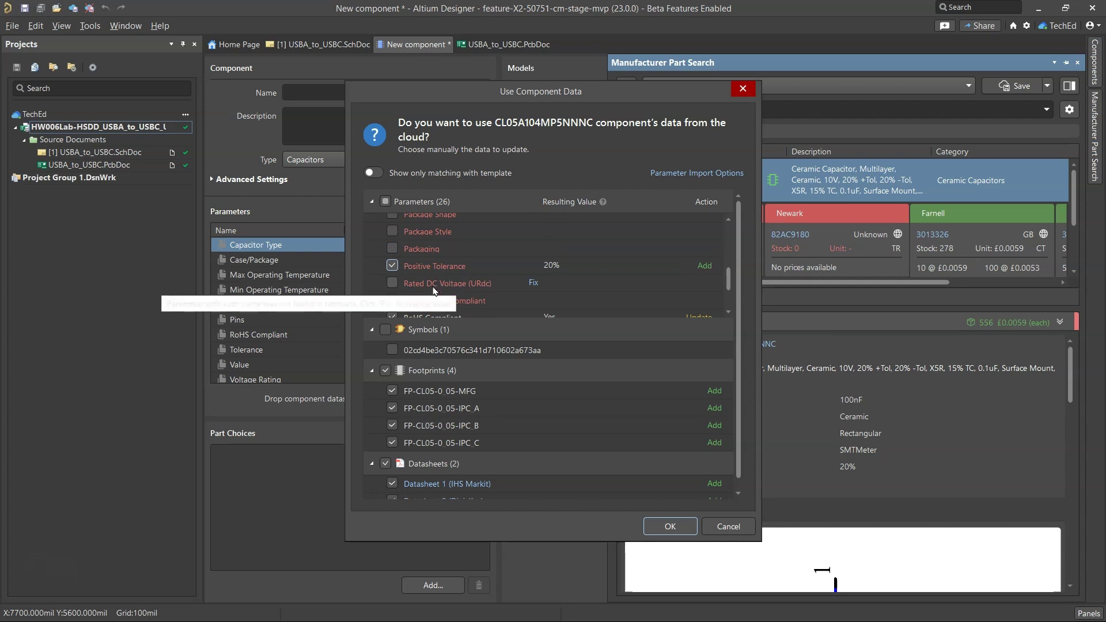
{"action": "scroll", "coordinate": [444, 291], "scroll_direction": "down", "scroll_amount": 1}
{"action": "left_click", "coordinate": [391, 249]}
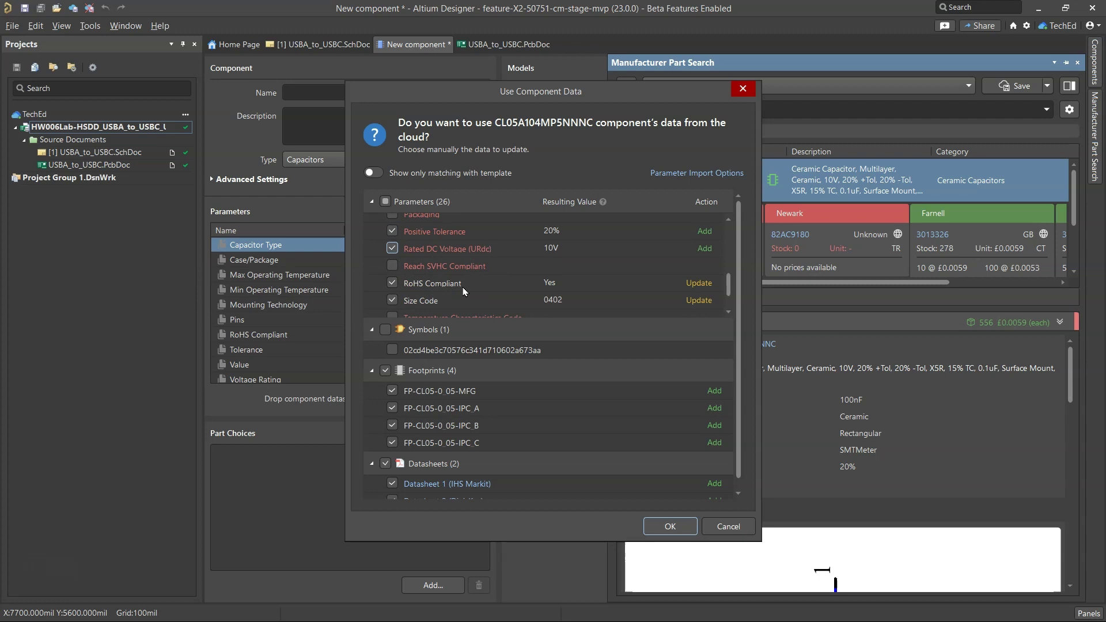
- Review the remaining parameter list and accept the cloud data into the component
{"action": "scroll", "coordinate": [460, 288], "scroll_direction": "down", "scroll_amount": 1}
{"action": "scroll", "coordinate": [474, 293], "scroll_direction": "up", "scroll_amount": 1}
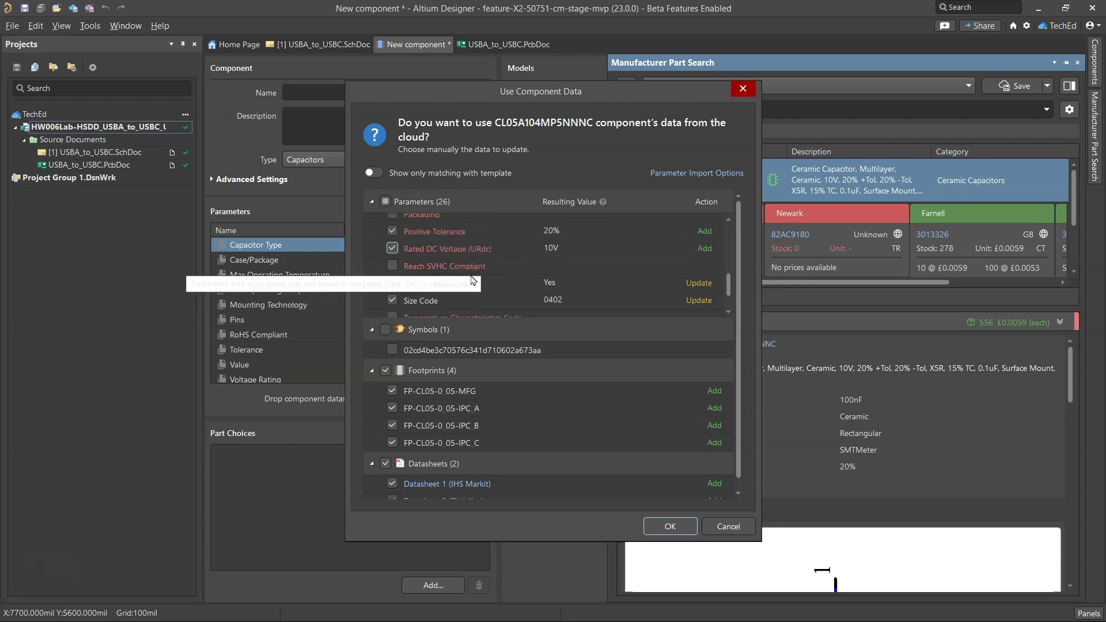
{"action": "scroll", "coordinate": [469, 295], "scroll_direction": "down", "scroll_amount": 1}
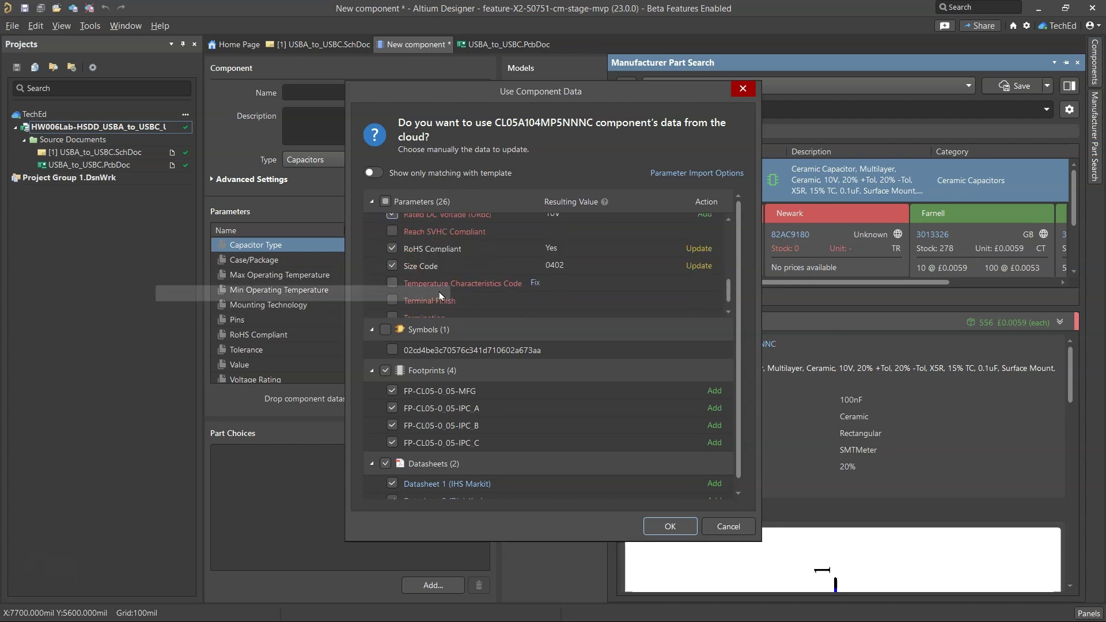
{"action": "scroll", "coordinate": [455, 285], "scroll_direction": "down", "scroll_amount": 1}
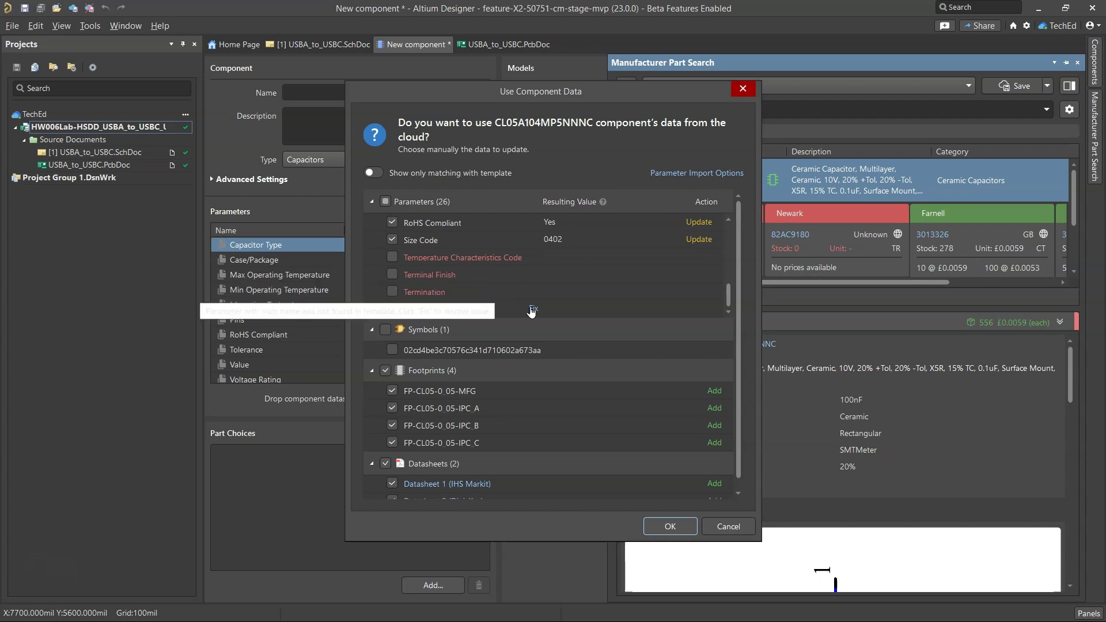
{"action": "scroll", "coordinate": [440, 311], "scroll_direction": "down", "scroll_amount": 1}
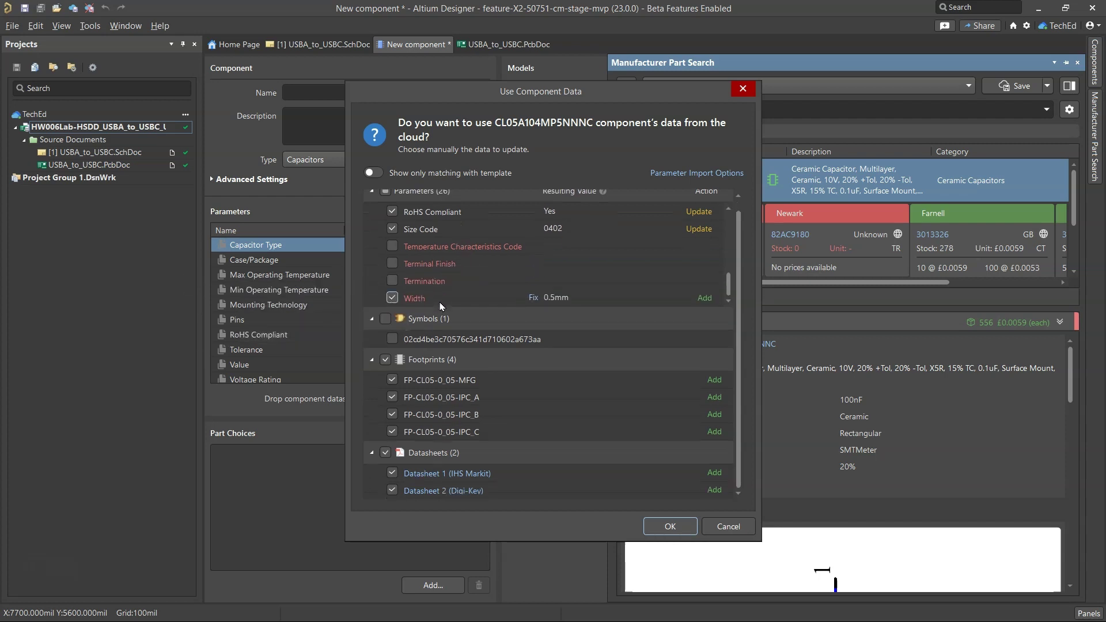
{"action": "scroll", "coordinate": [446, 288], "scroll_direction": "up", "scroll_amount": 3}
{"action": "scroll", "coordinate": [446, 286], "scroll_direction": "up", "scroll_amount": 3}
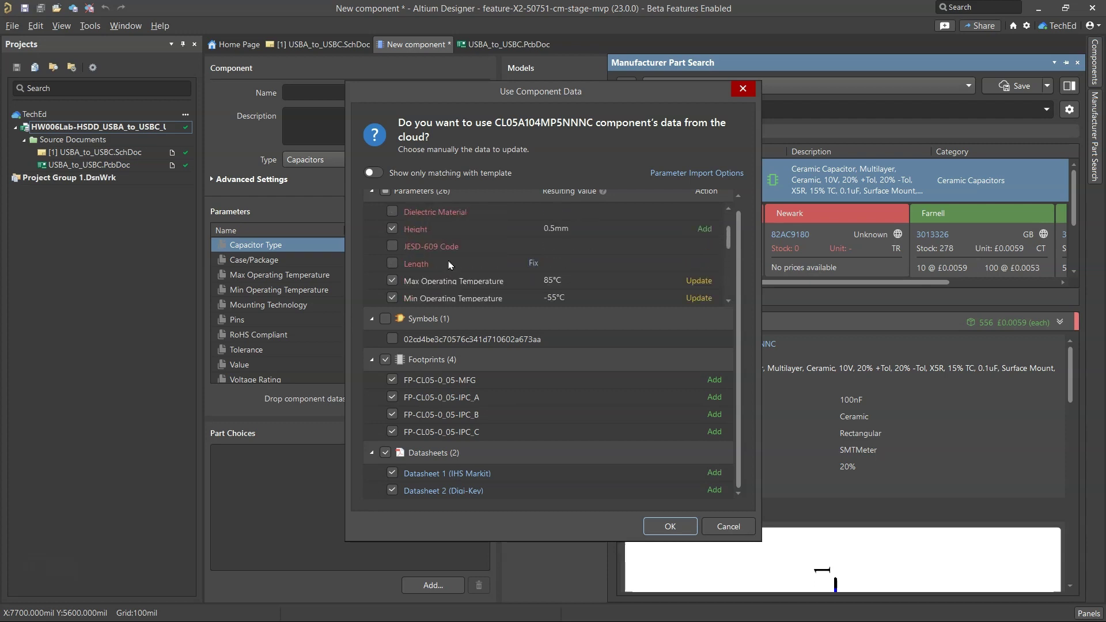
{"action": "scroll", "coordinate": [495, 253], "scroll_direction": "up", "scroll_amount": 2}
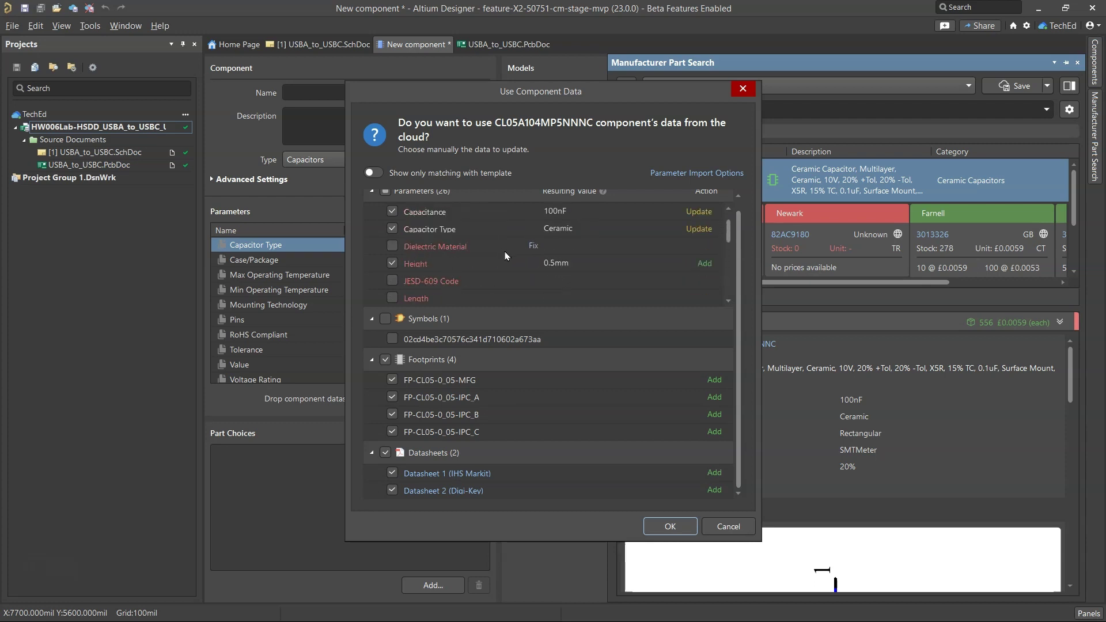
{"action": "scroll", "coordinate": [561, 436], "scroll_direction": "up", "scroll_amount": 1}
{"action": "scroll", "coordinate": [561, 436], "scroll_direction": "down", "scroll_amount": 1}
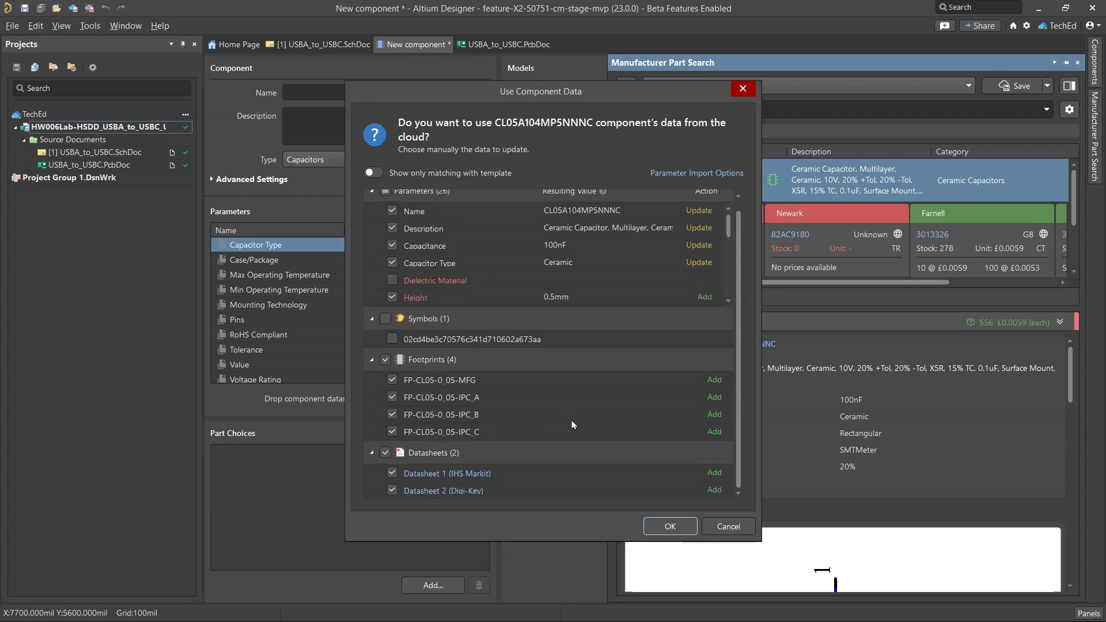
{"action": "left_click", "coordinate": [662, 525]}
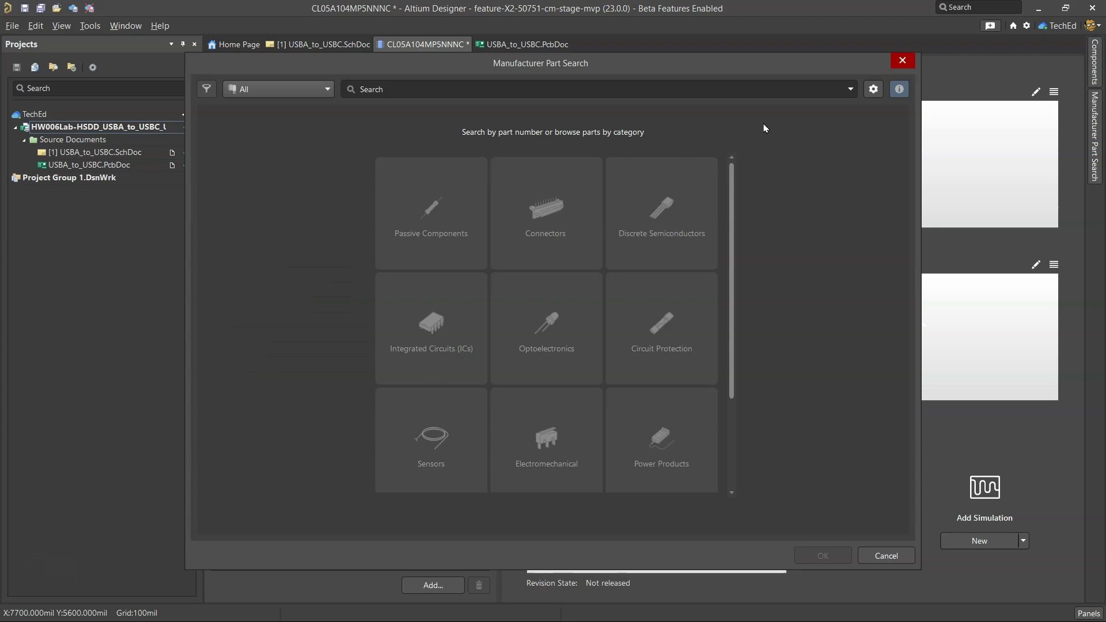
- Close Manufacturer Part Search and select the component name for replacement
{"action": "left_click", "coordinate": [901, 61]}
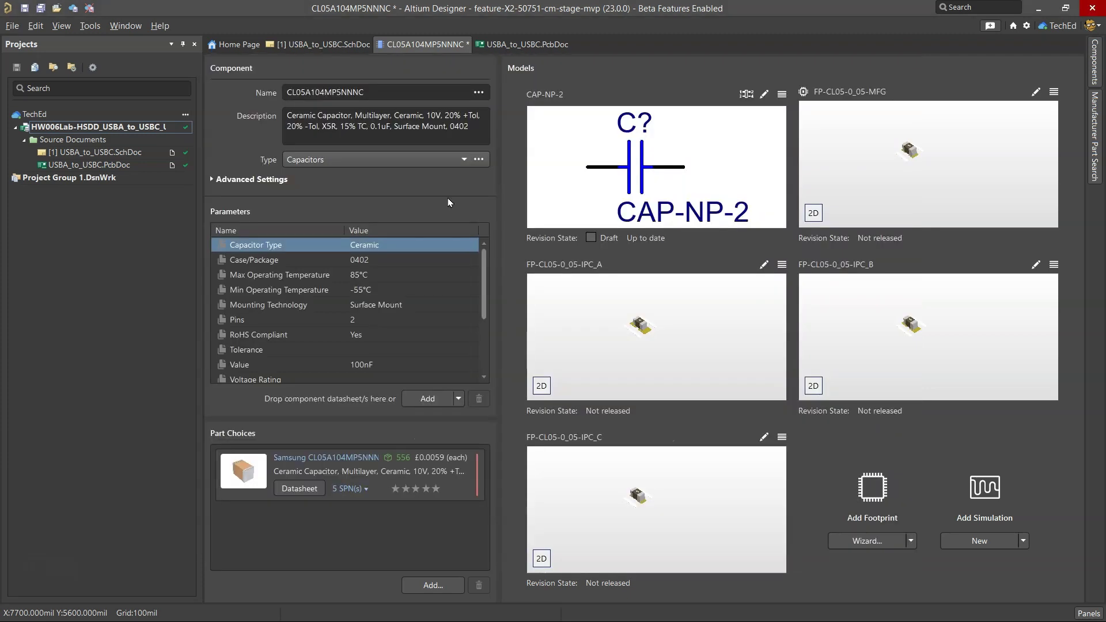
{"action": "double_click", "coordinate": [373, 92]}
{"action": "left_click", "coordinate": [233, 179]}
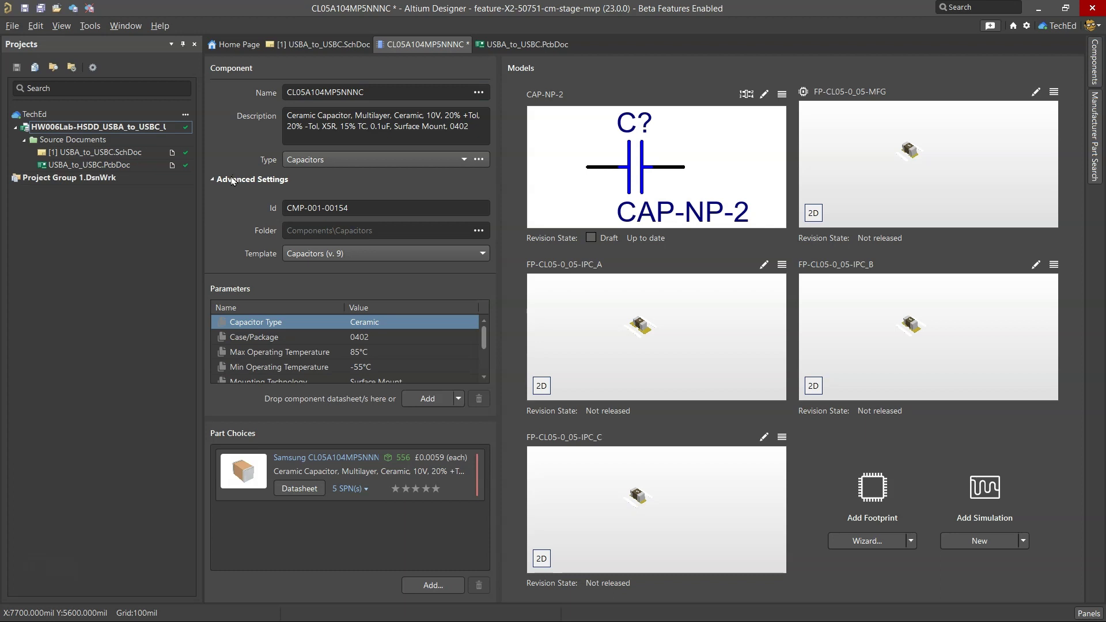
{"action": "left_click", "coordinate": [233, 180]}
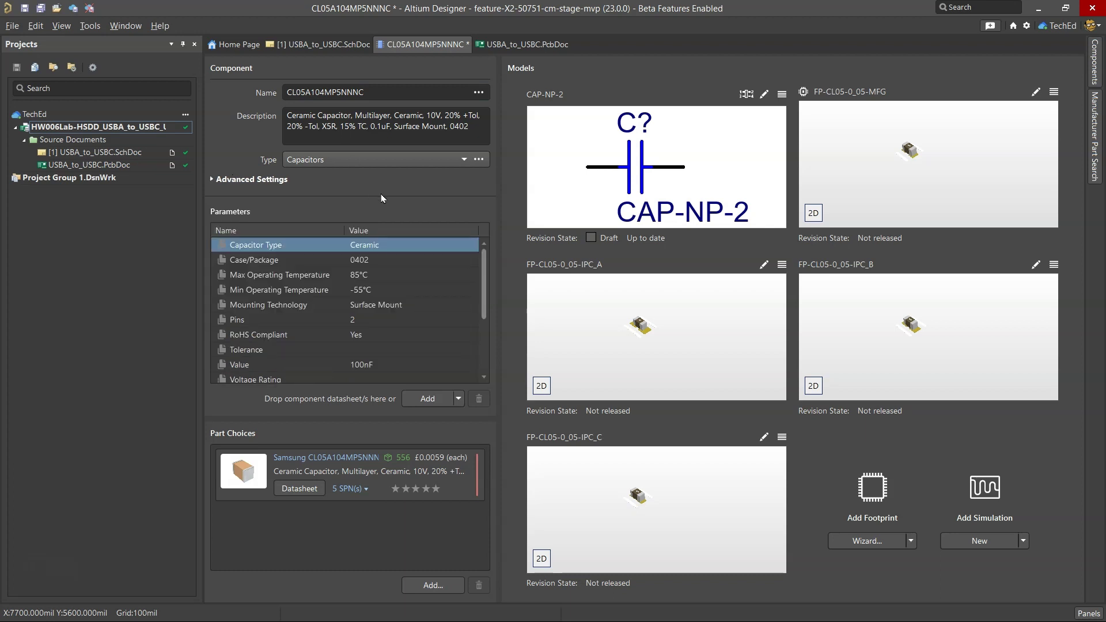
{"action": "scroll", "coordinate": [441, 286], "scroll_direction": "down", "scroll_amount": 5}
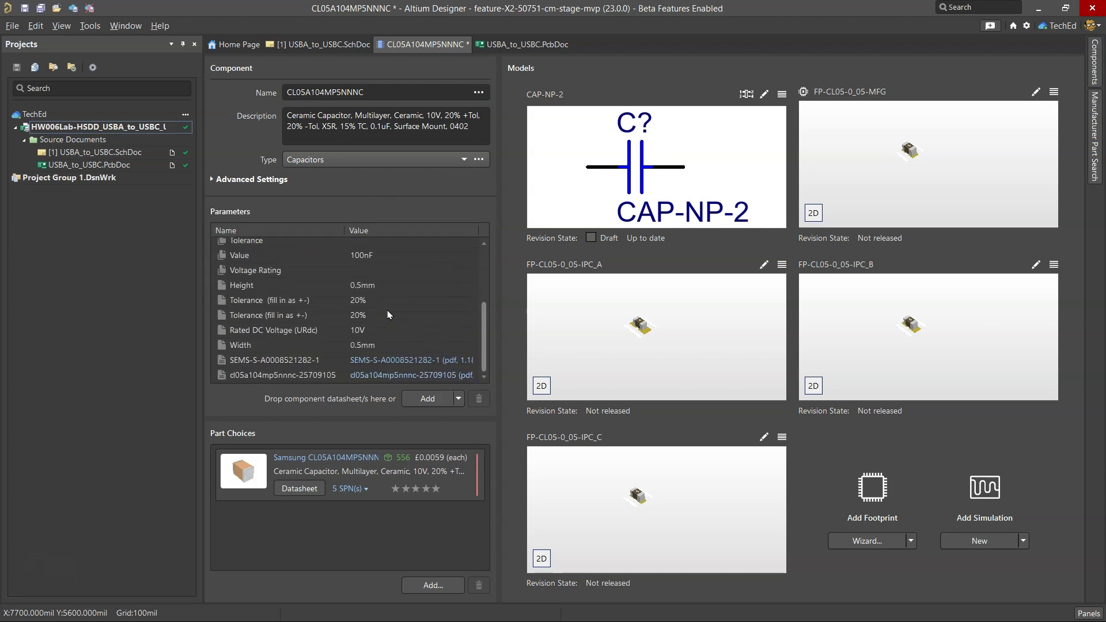
{"action": "scroll", "coordinate": [353, 360], "scroll_direction": "up", "scroll_amount": 5}
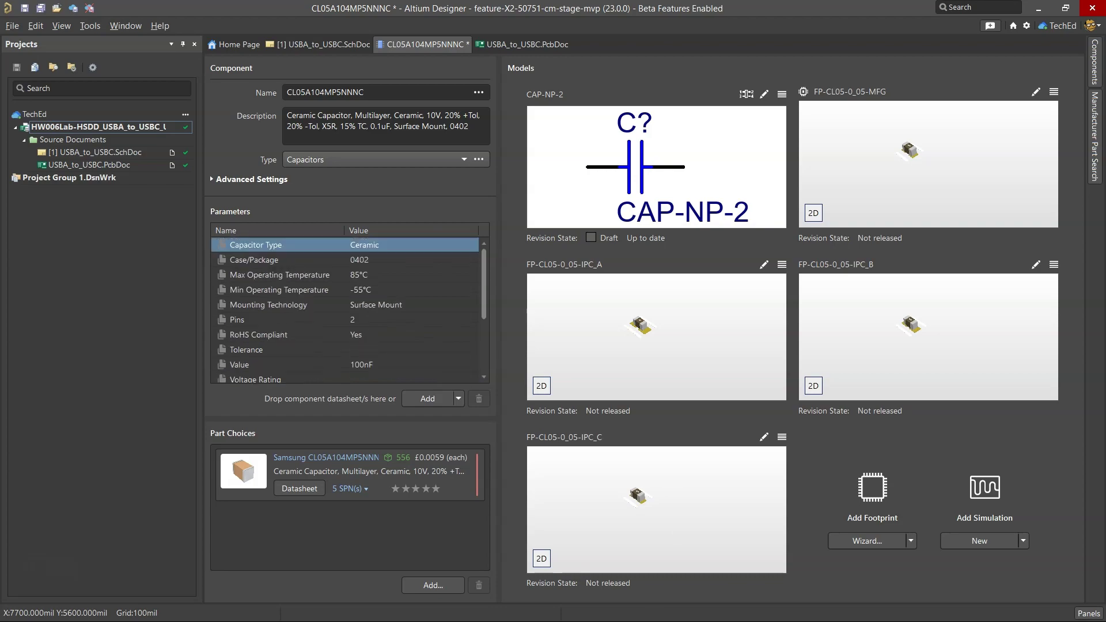
- Copy the BOM's K2 description, CAP CER 1000PF 50V X7R 0402, back to the editor
{"action": "left_click", "coordinate": [489, 610]}
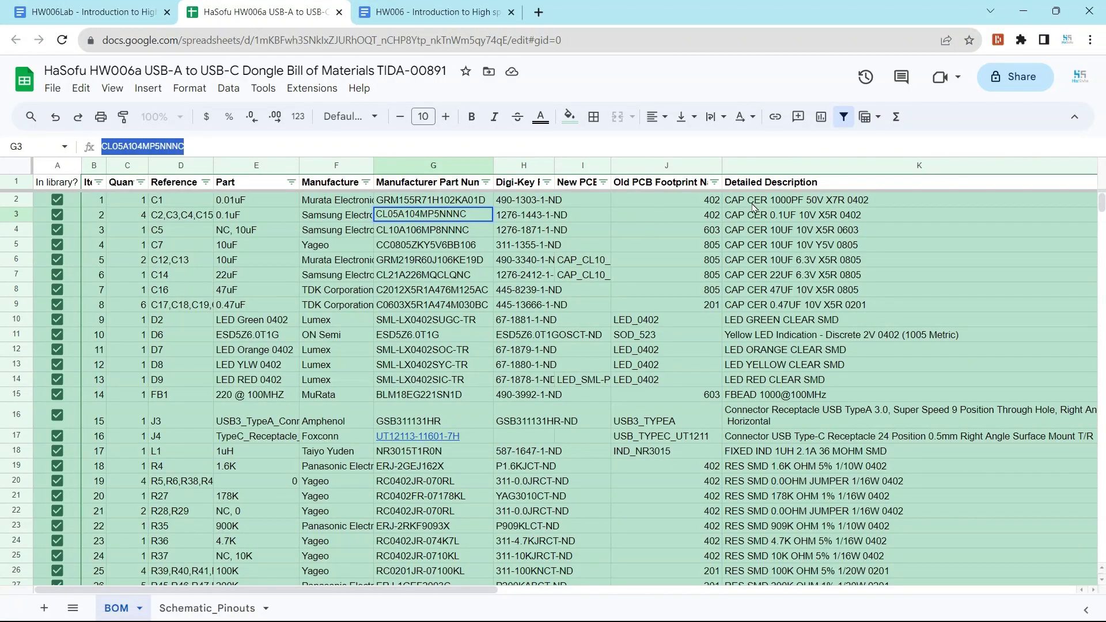
{"action": "left_click", "coordinate": [785, 201]}
{"action": "key", "text": "ctrl+c"}
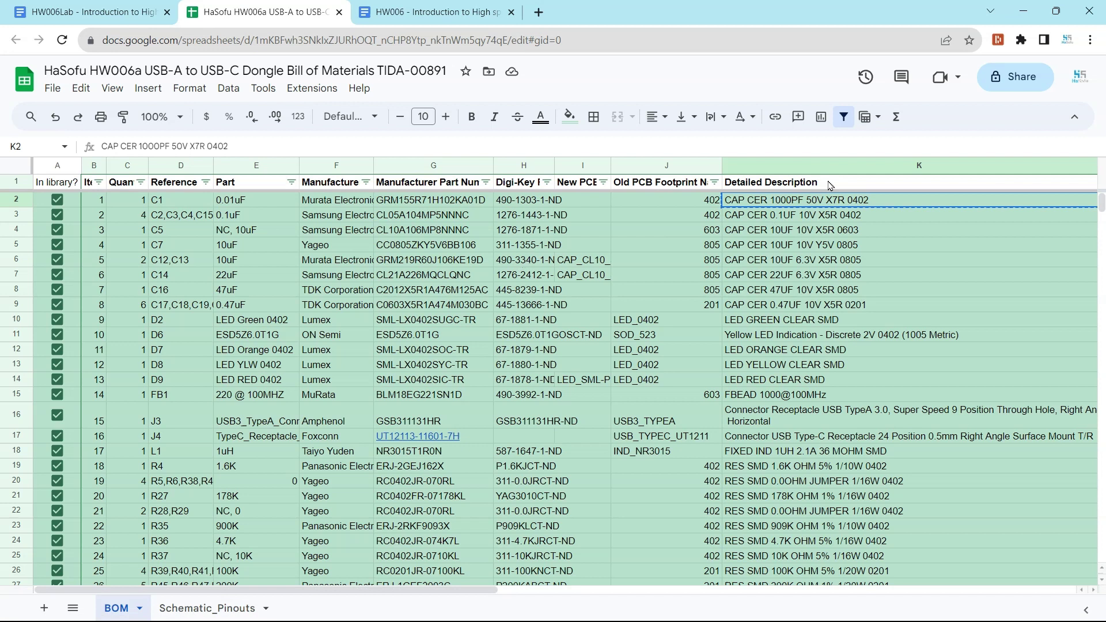
{"action": "left_click", "coordinate": [1023, 11]}
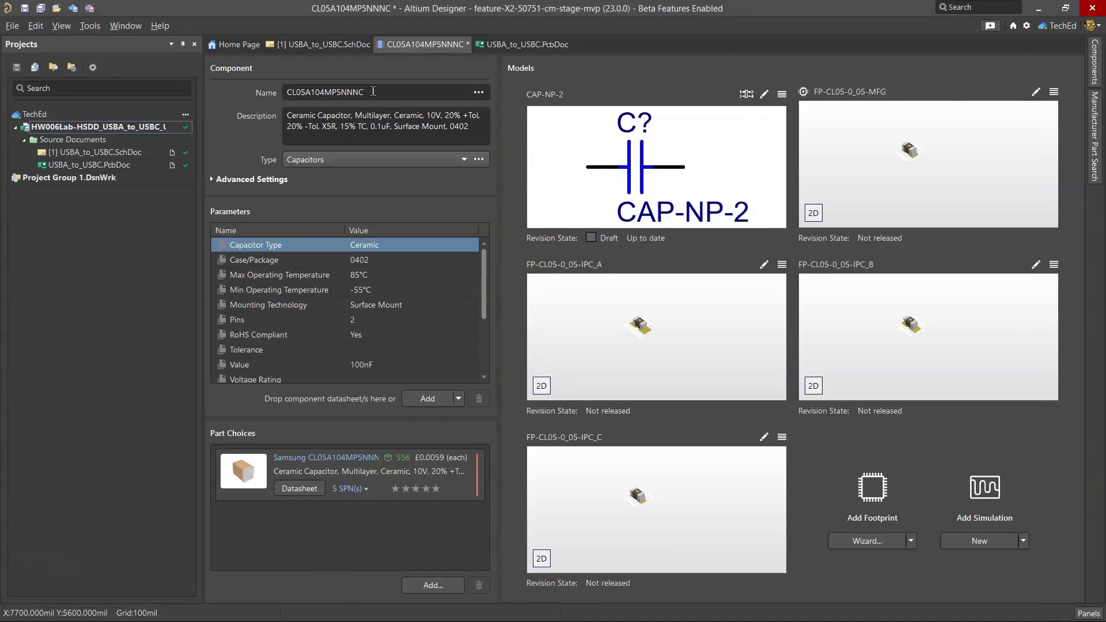
- Rename the component to CAP CER 1000PF 50V X7R 0402
{"action": "key", "text": "ctrl+v"}
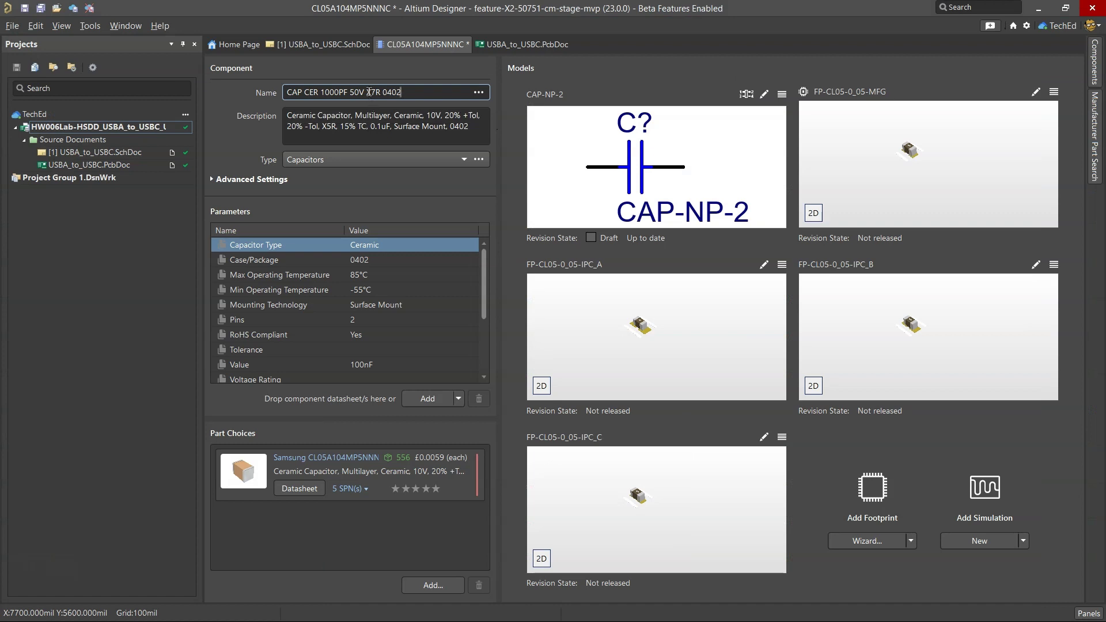
{"action": "key", "text": "Tab"}
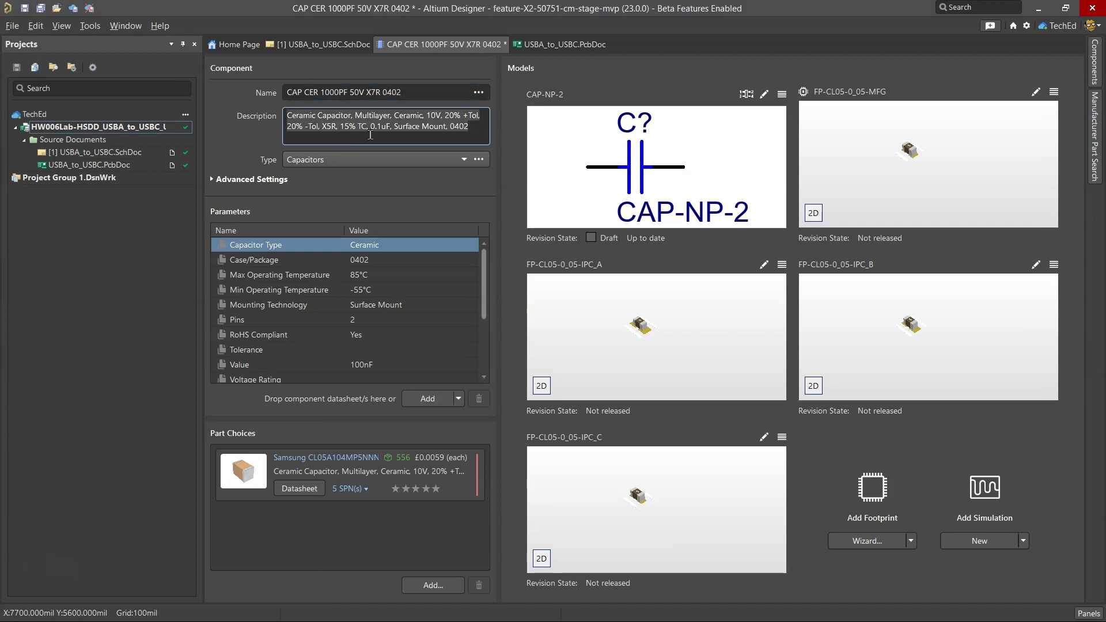
{"action": "left_click", "coordinate": [478, 160]}
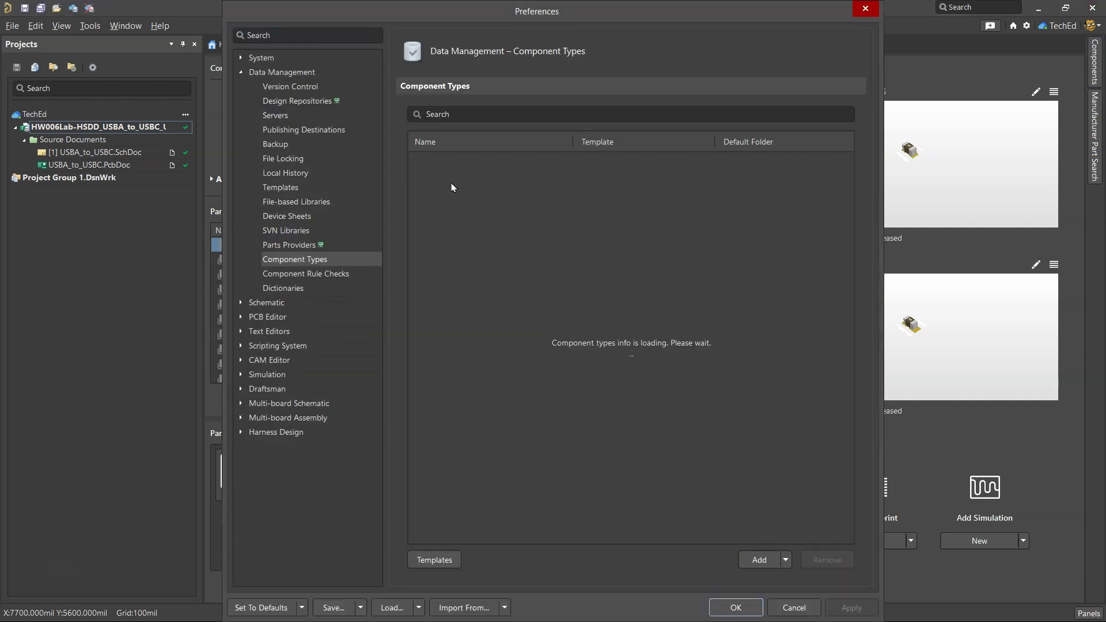
{"action": "left_click", "coordinate": [794, 609]}
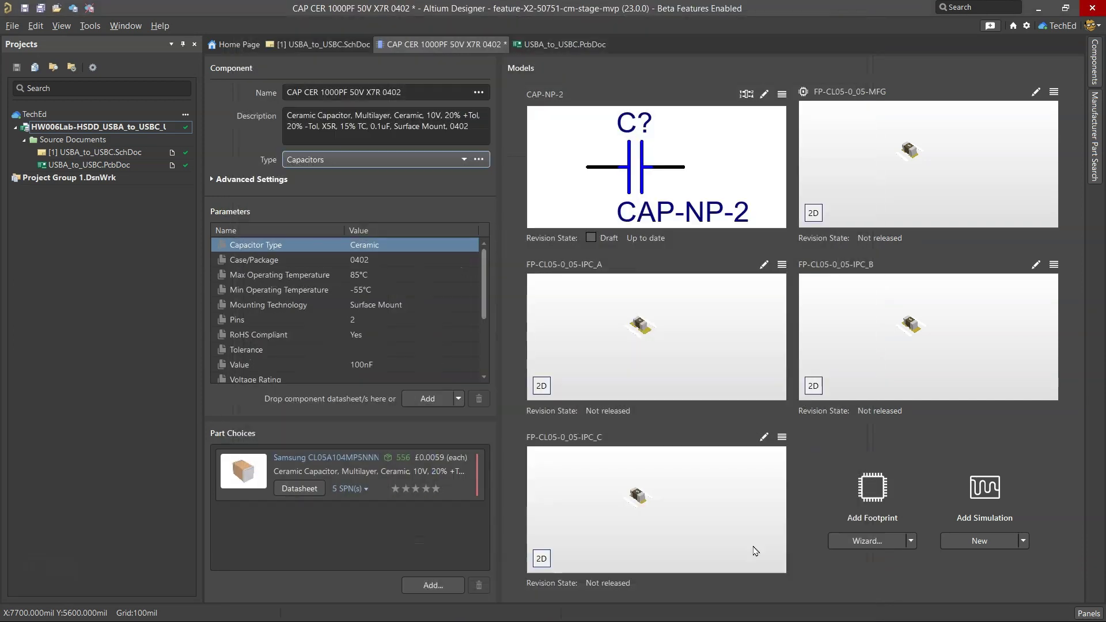
- Check the advanced settings' ID and keep the Capacitors (v. 9) template
{"action": "left_click", "coordinate": [234, 181]}
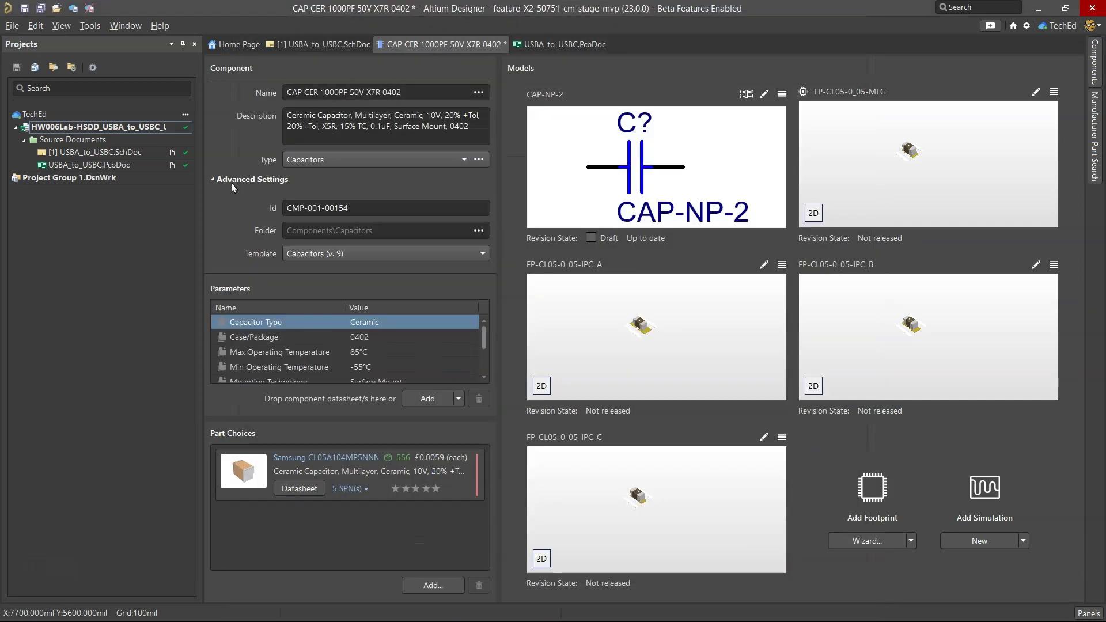
{"action": "left_click", "coordinate": [364, 208]}
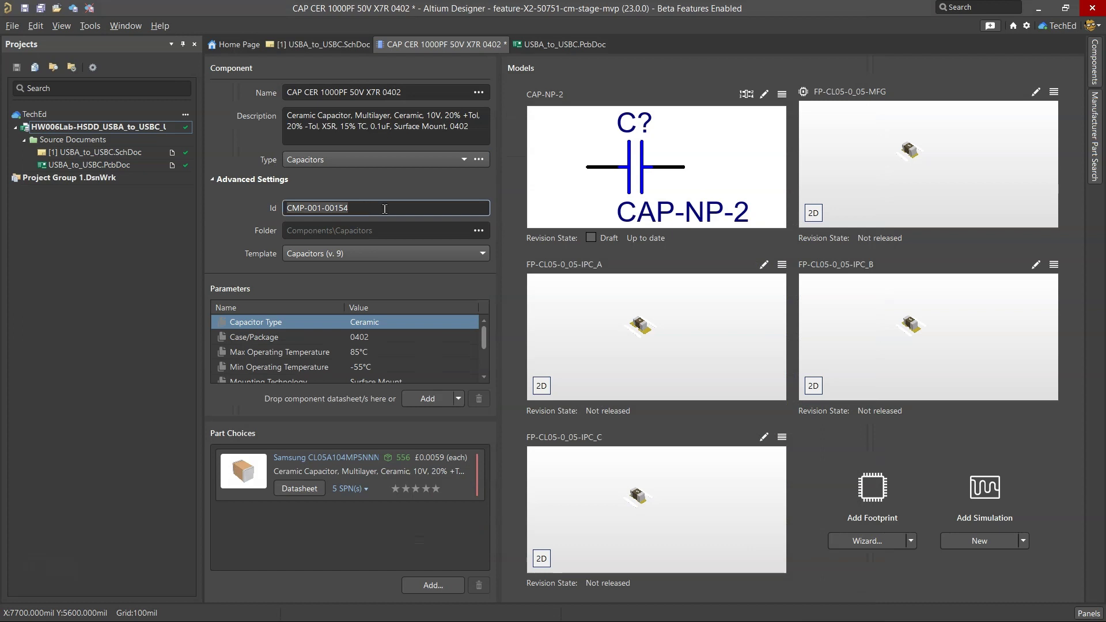
{"action": "left_click", "coordinate": [451, 254]}
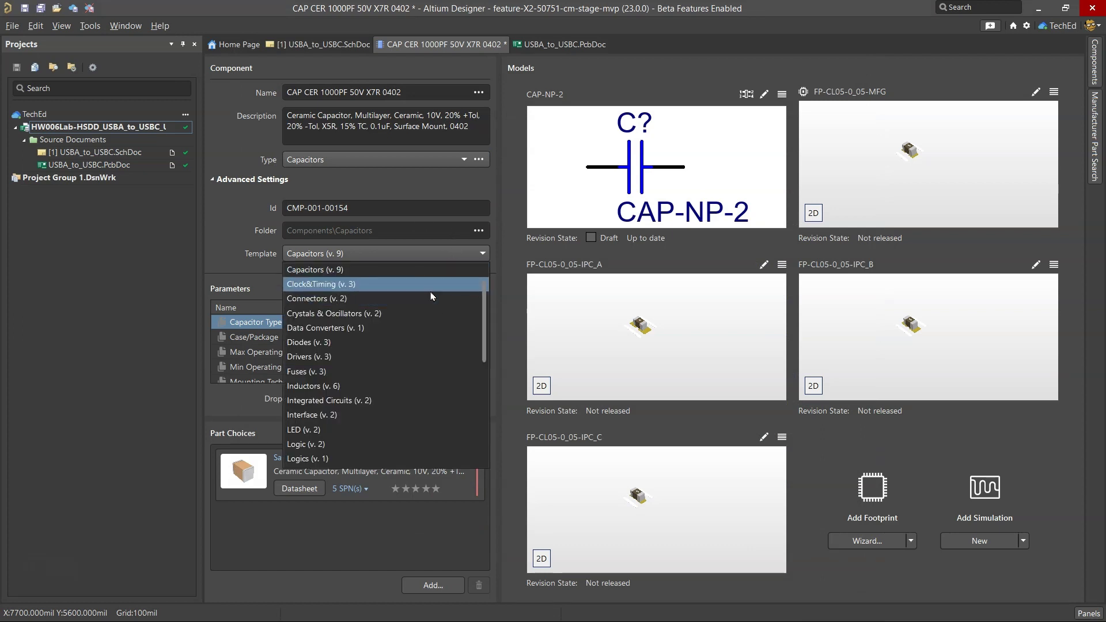
{"action": "scroll", "coordinate": [439, 311], "scroll_direction": "down", "scroll_amount": 4}
{"action": "left_click", "coordinate": [446, 256]}
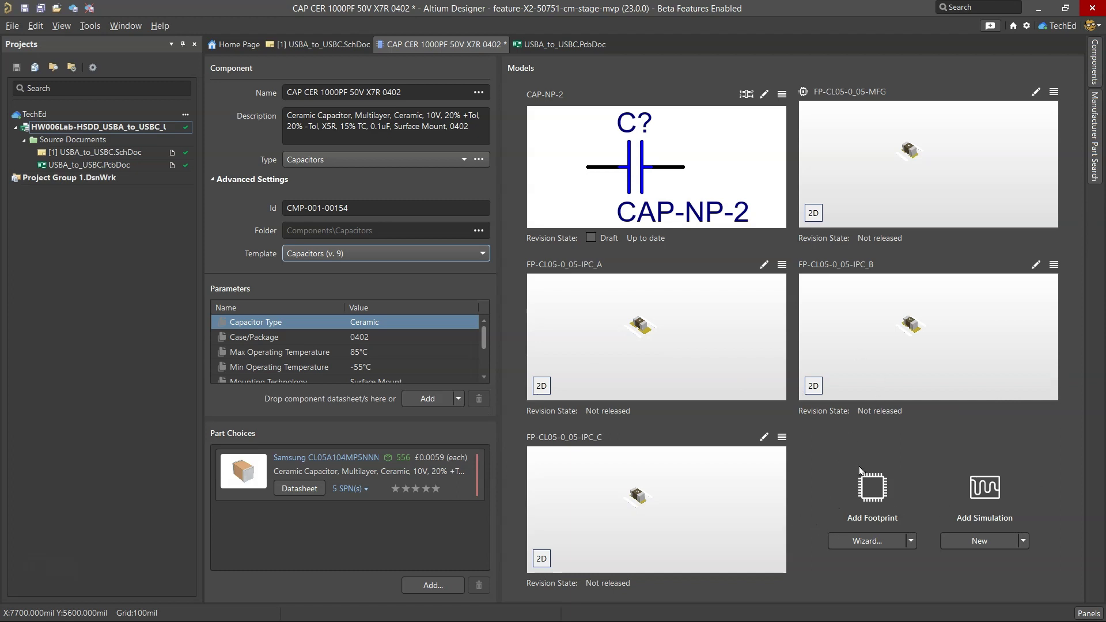
{"action": "left_click", "coordinate": [1024, 541]}
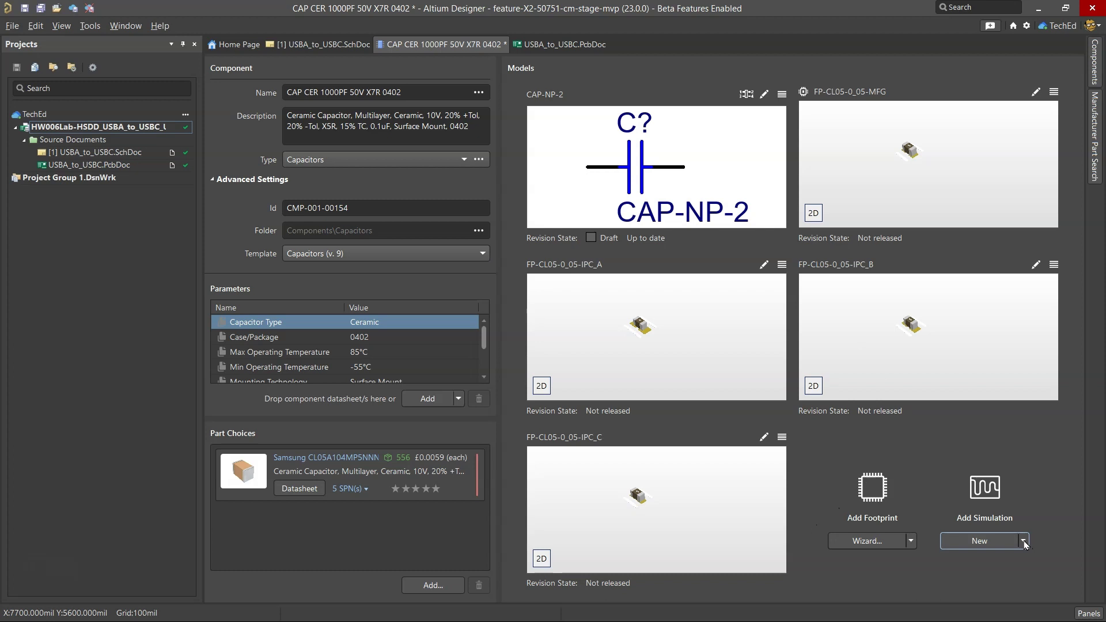
{"action": "left_click", "coordinate": [1034, 529]}
- Save the component and start a server release, typing the new-capacitor release note
{"action": "right_click", "coordinate": [469, 46]}
{"action": "left_click", "coordinate": [544, 121]}
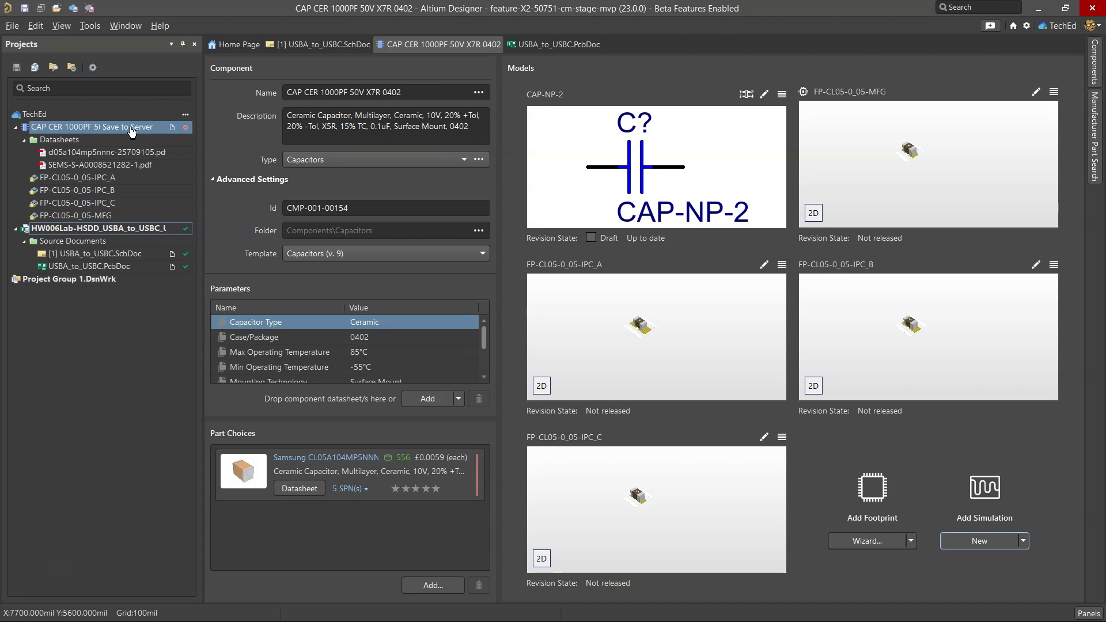
{"action": "left_click", "coordinate": [113, 133]}
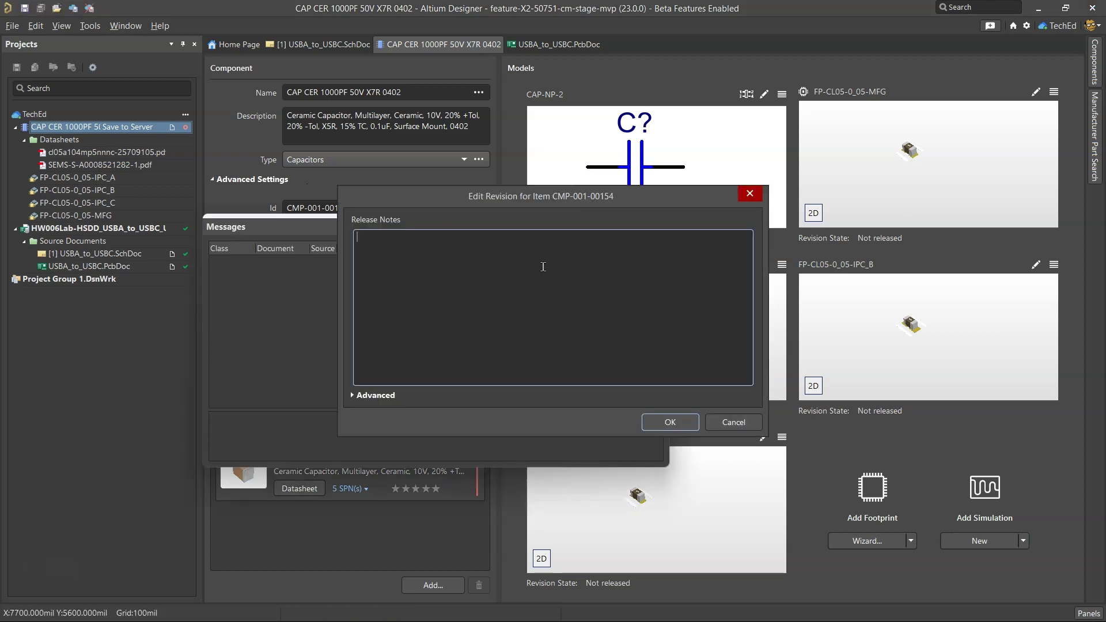
{"action": "type", "text": "New c"}
{"action": "type", "text": "igh"}
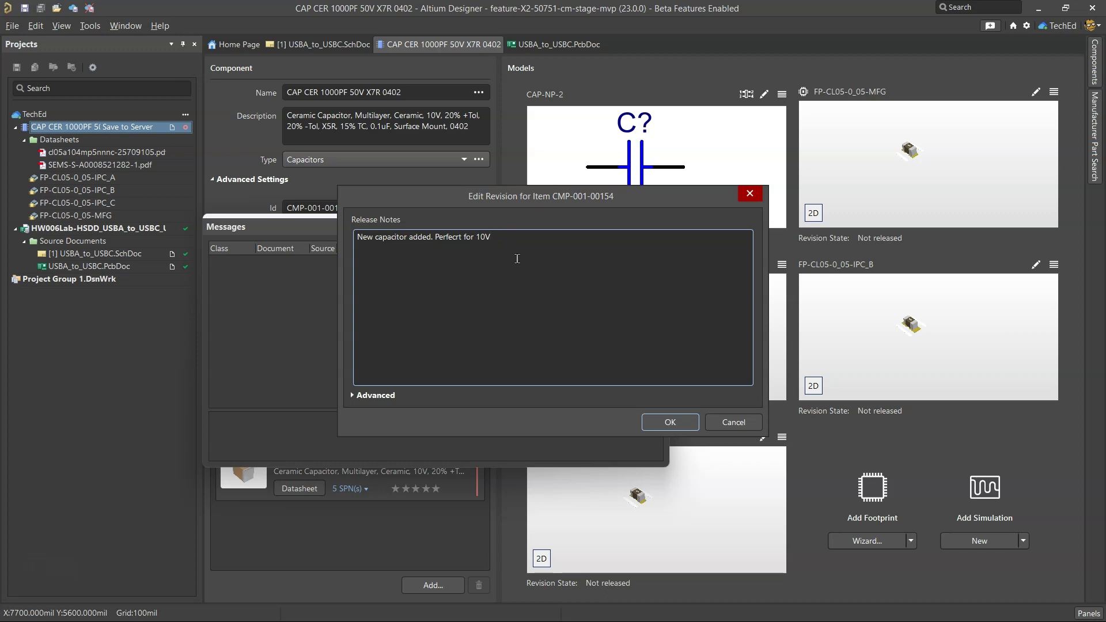
- Review the revision name and identifier details, then confirm the release
{"action": "left_click", "coordinate": [399, 395]}
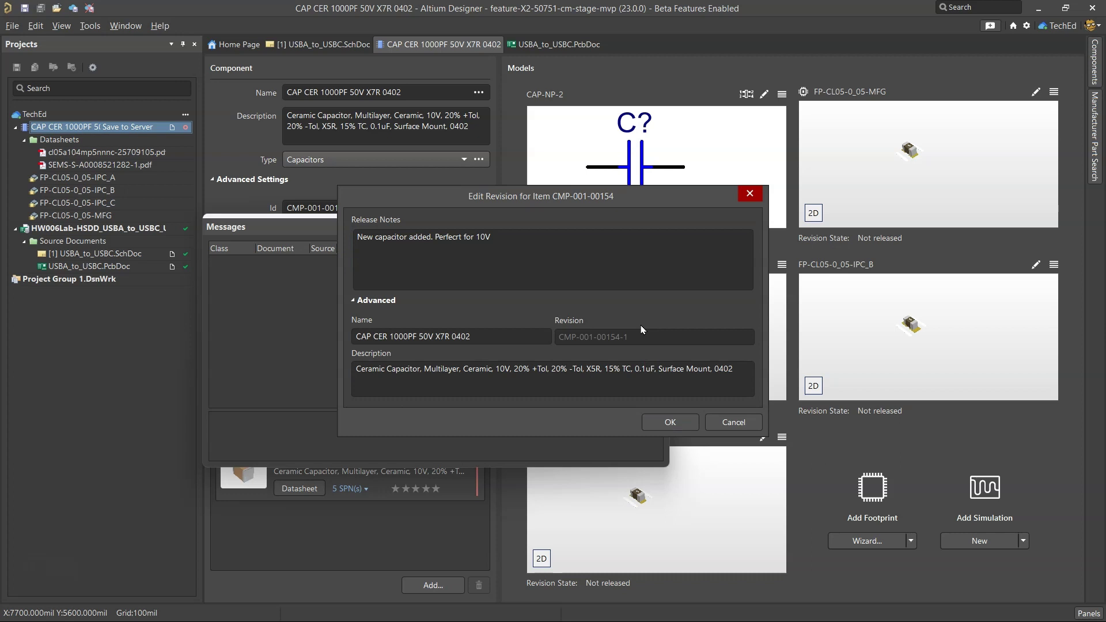
{"action": "left_click", "coordinate": [629, 339]}
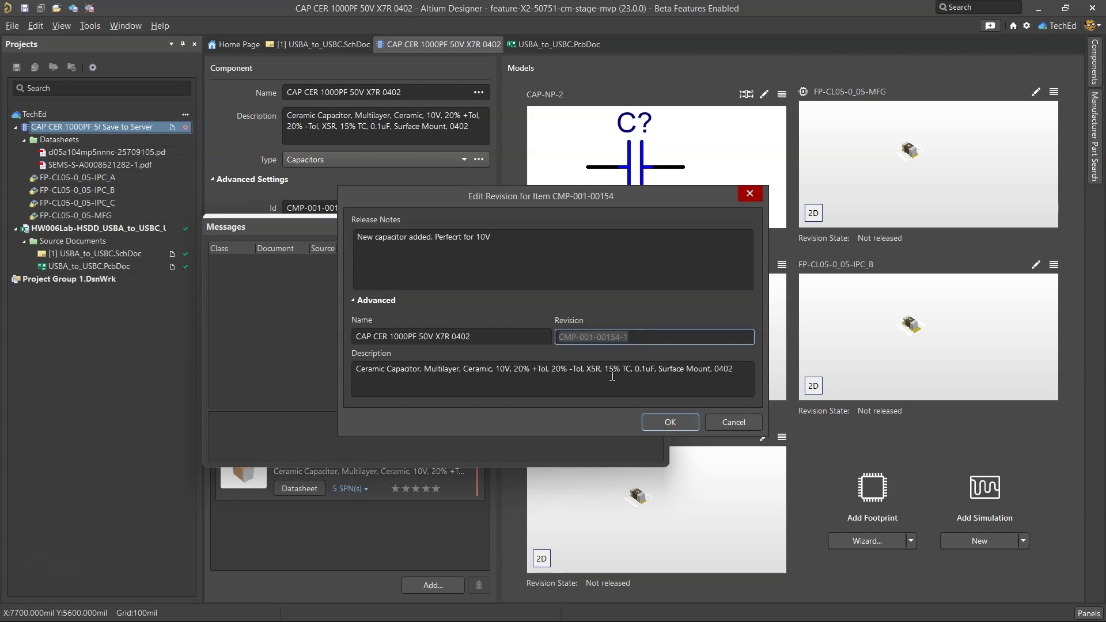
{"action": "left_click", "coordinate": [494, 337]}
{"action": "left_click", "coordinate": [668, 422]}
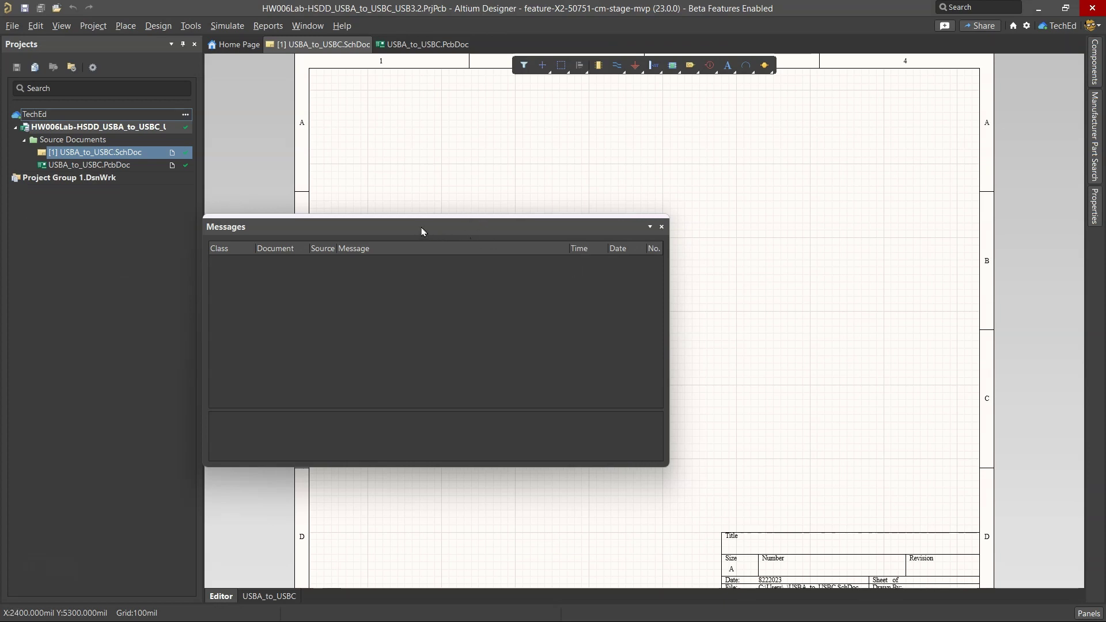
- Dock the floating Messages panel on the right edge, clearing the USBA_to_USBC sheet
{"action": "left_click_drag", "start_coordinate": [422, 231], "coordinate": [736, 255]}
{"action": "left_click", "coordinate": [1094, 62]}
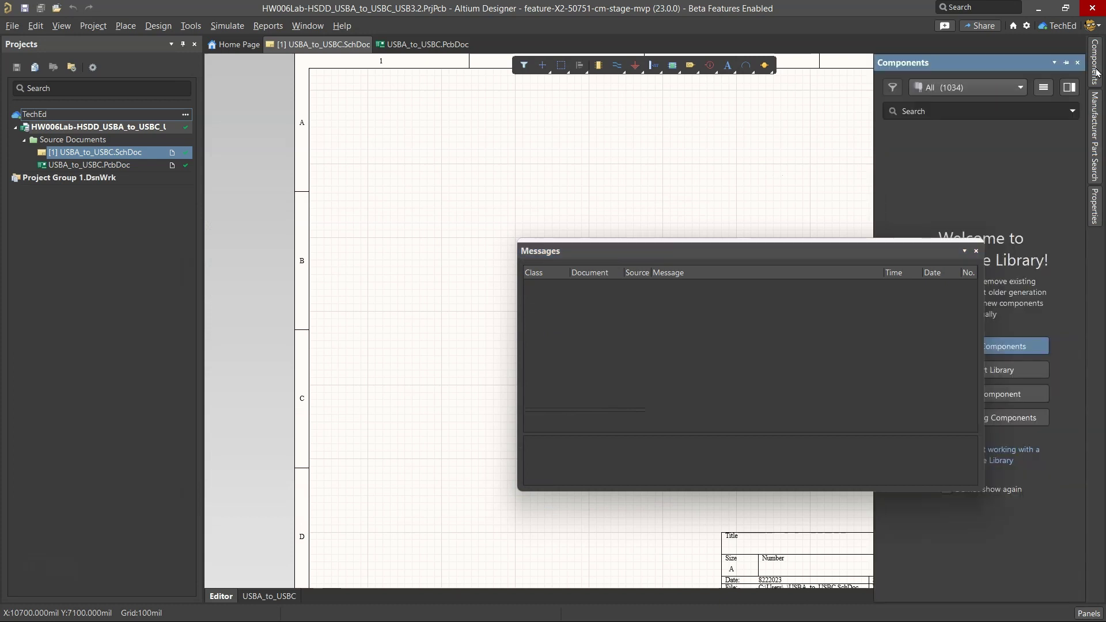
{"action": "left_click_drag", "start_coordinate": [821, 257], "coordinate": [675, 225]}
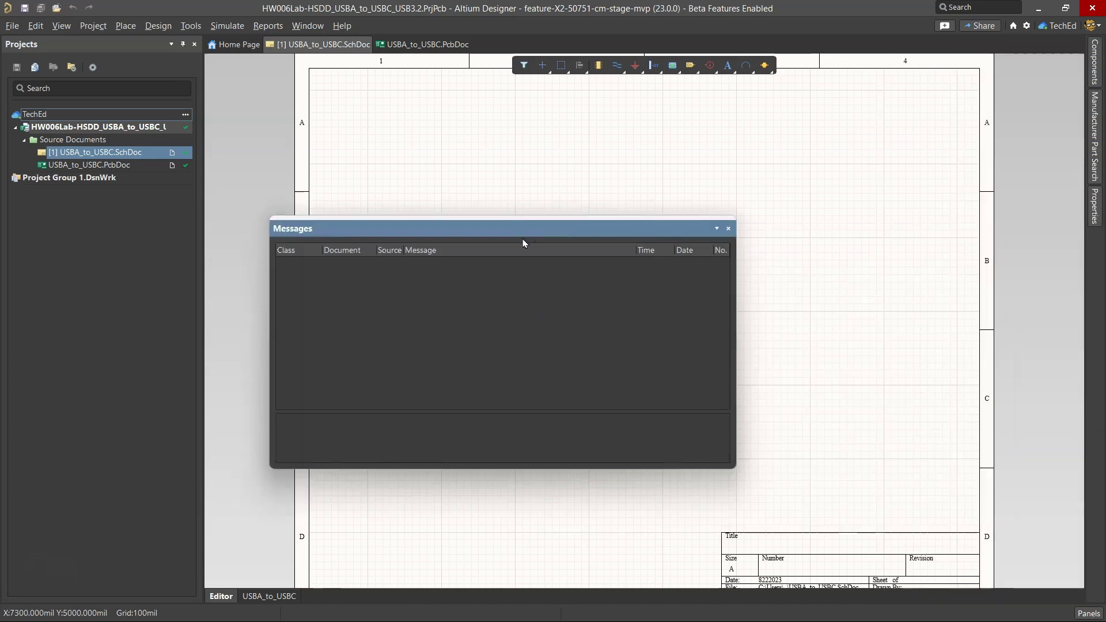
{"action": "left_click_drag", "start_coordinate": [506, 232], "coordinate": [1077, 322]}
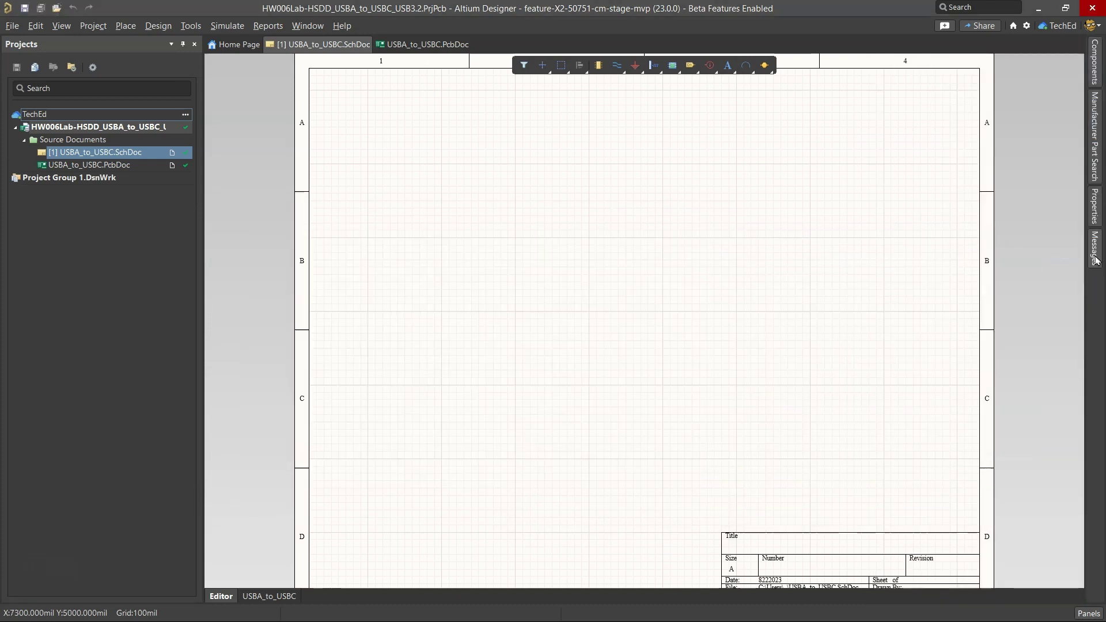
- Find CAP CER 1000PF 50V X7R 0402 in the Components panel and place one copy at the sheet's upper-left
{"action": "left_click", "coordinate": [1093, 78]}
{"action": "left_click", "coordinate": [933, 110]}
{"action": "type", "text": "CAP CER 1000PF 50V X7R 0402"}
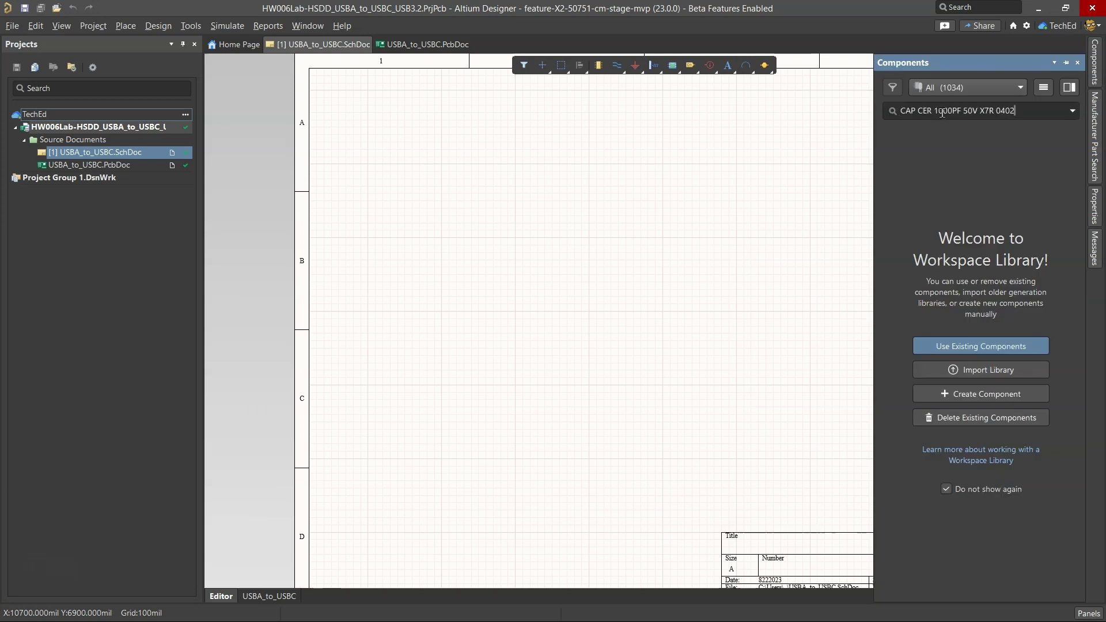
{"action": "key", "text": "Return"}
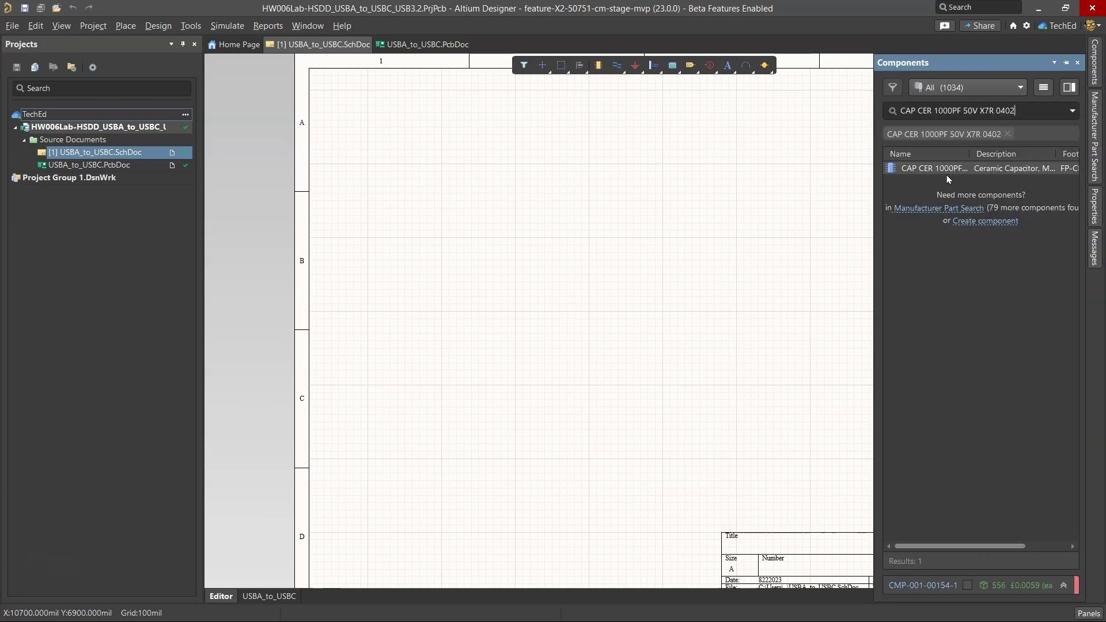
{"action": "double_click", "coordinate": [938, 173]}
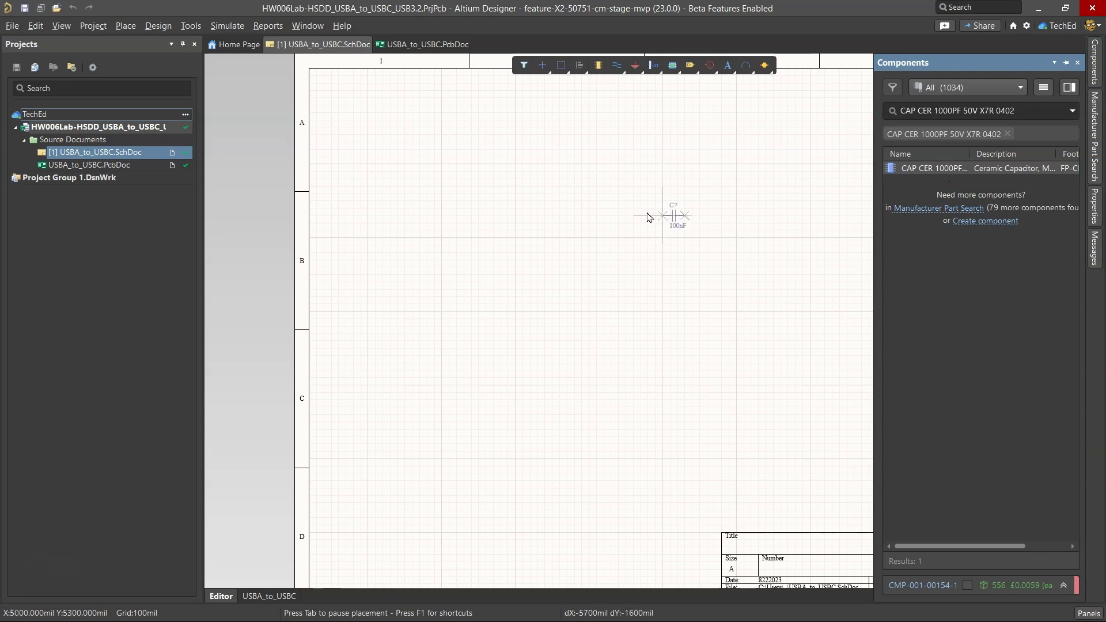
{"action": "left_click", "coordinate": [524, 183]}
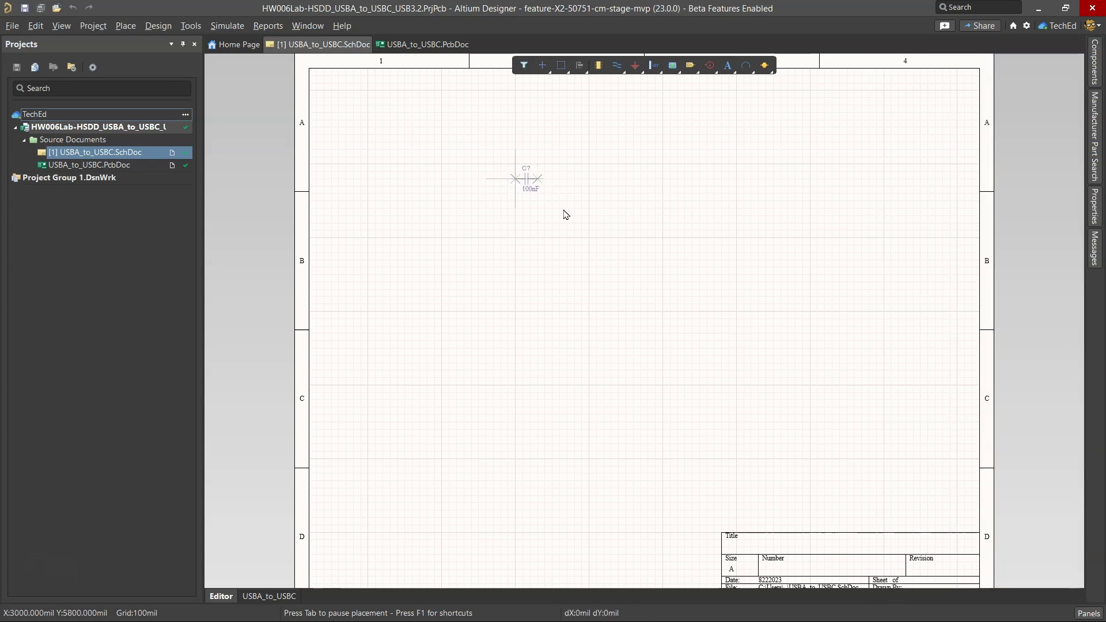
{"action": "key", "text": "Escape"}
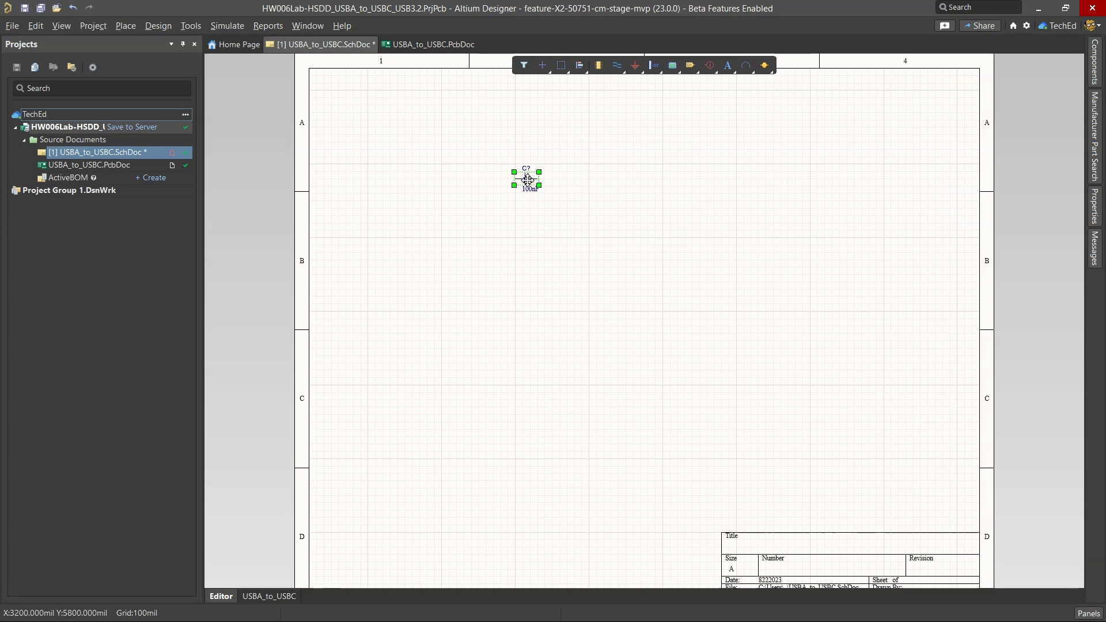
- Review the capacitor's 5 Samsung supplier part numbers, including Farnell listings, then save the USBA_to_USBC schematic
{"action": "left_click", "coordinate": [1092, 206]}
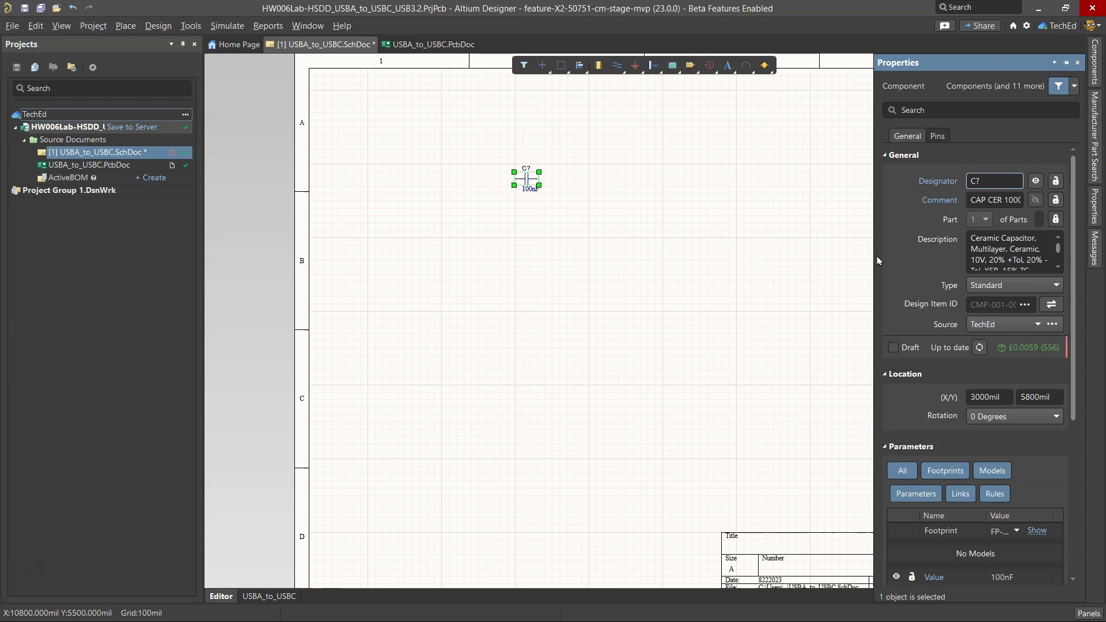
{"action": "left_click_drag", "start_coordinate": [874, 251], "coordinate": [748, 254]}
{"action": "scroll", "coordinate": [773, 327], "scroll_direction": "down", "scroll_amount": 5}
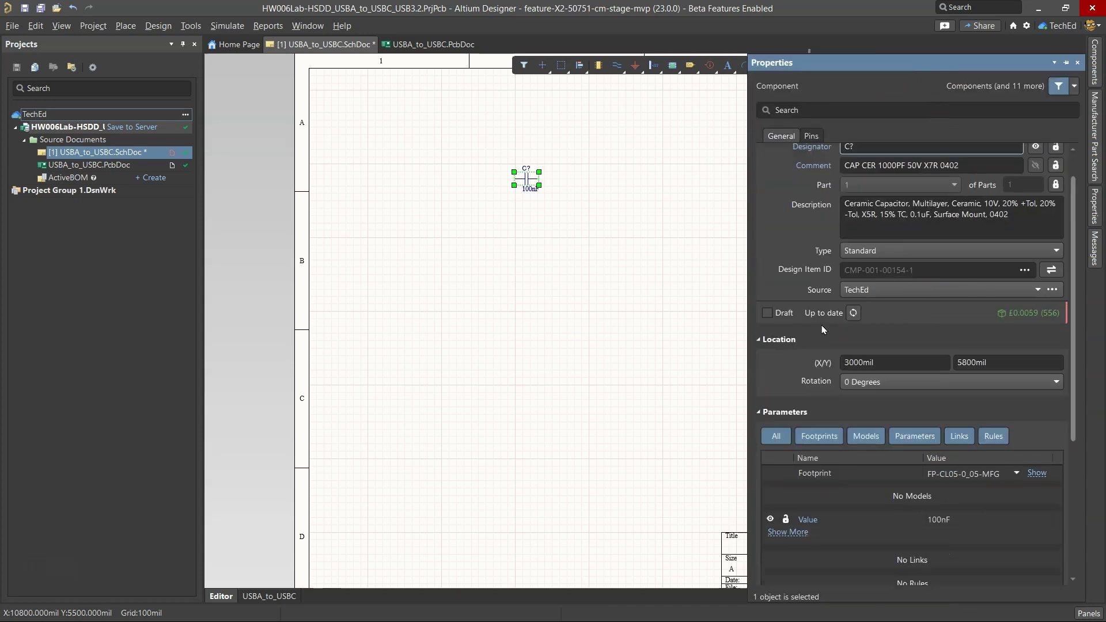
{"action": "scroll", "coordinate": [773, 328], "scroll_direction": "down", "scroll_amount": 3}
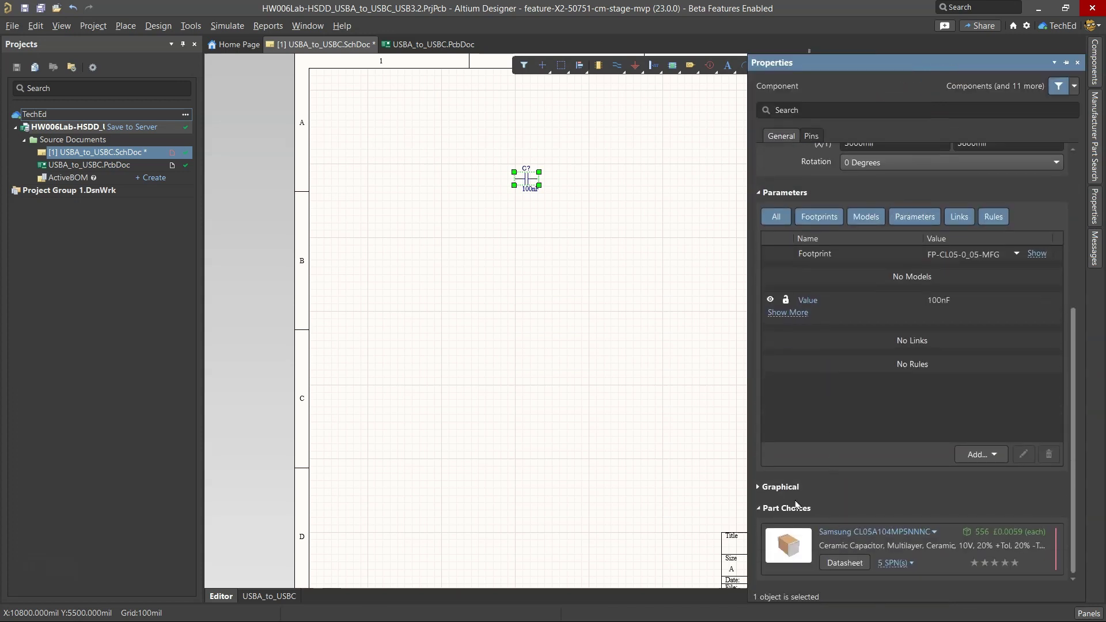
{"action": "left_click", "coordinate": [894, 562]}
{"action": "scroll", "coordinate": [922, 460], "scroll_direction": "down", "scroll_amount": 2}
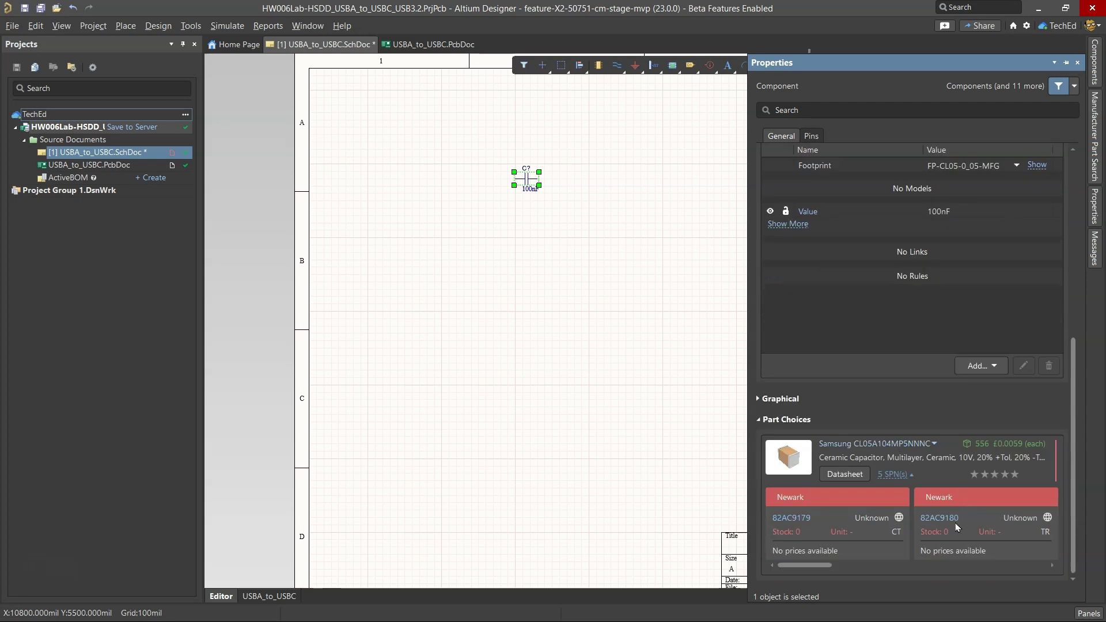
{"action": "left_click", "coordinate": [927, 565]}
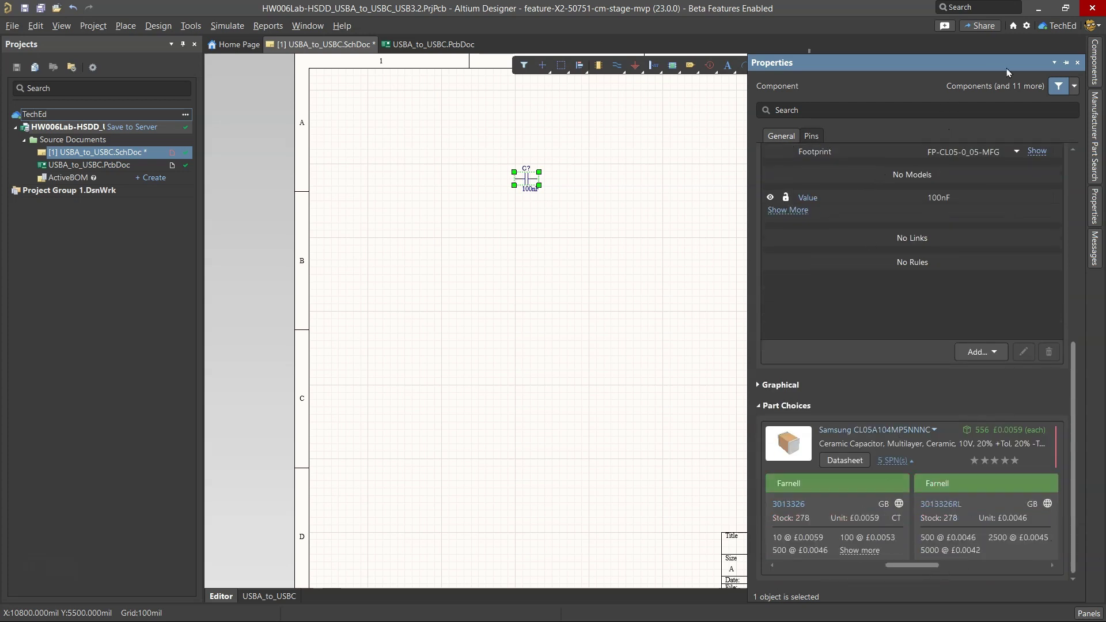
{"action": "left_click", "coordinate": [684, 180]}
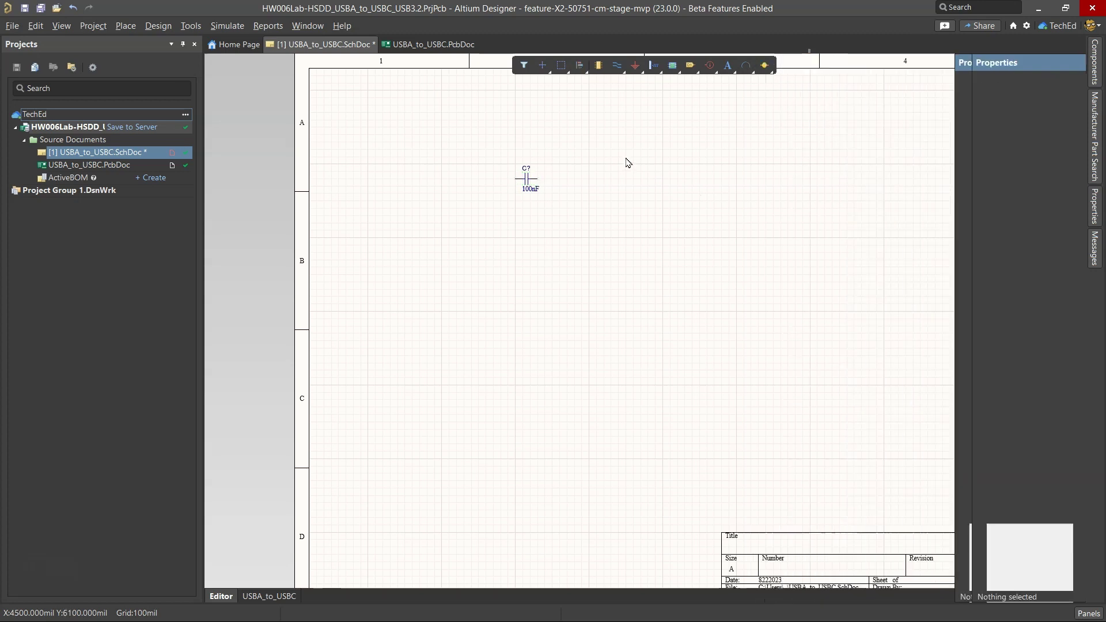
{"action": "left_click", "coordinate": [40, 7]}
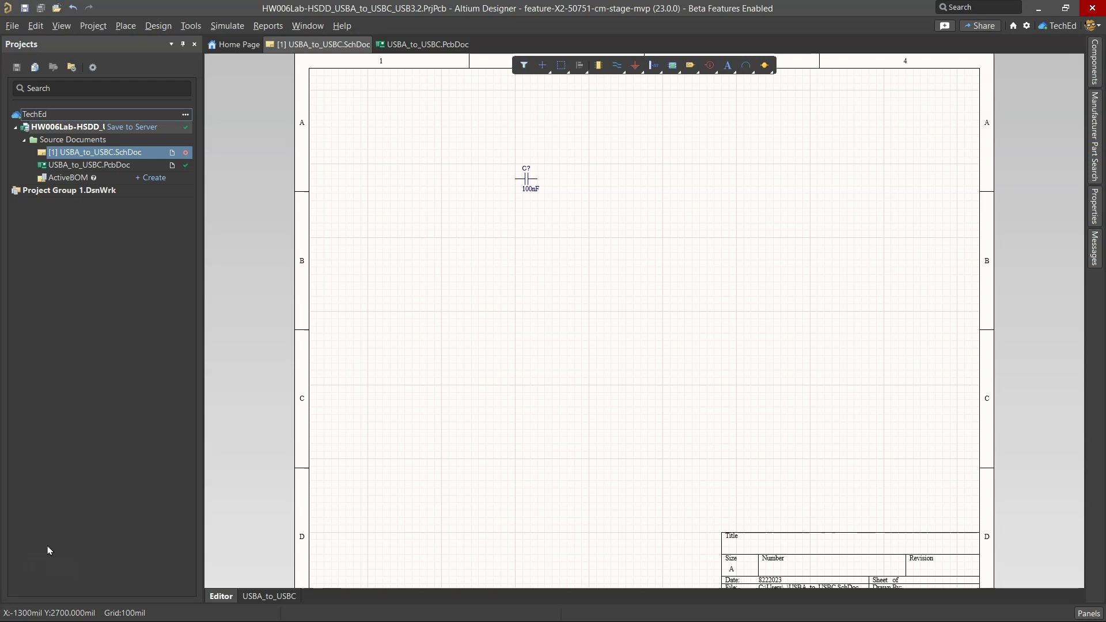